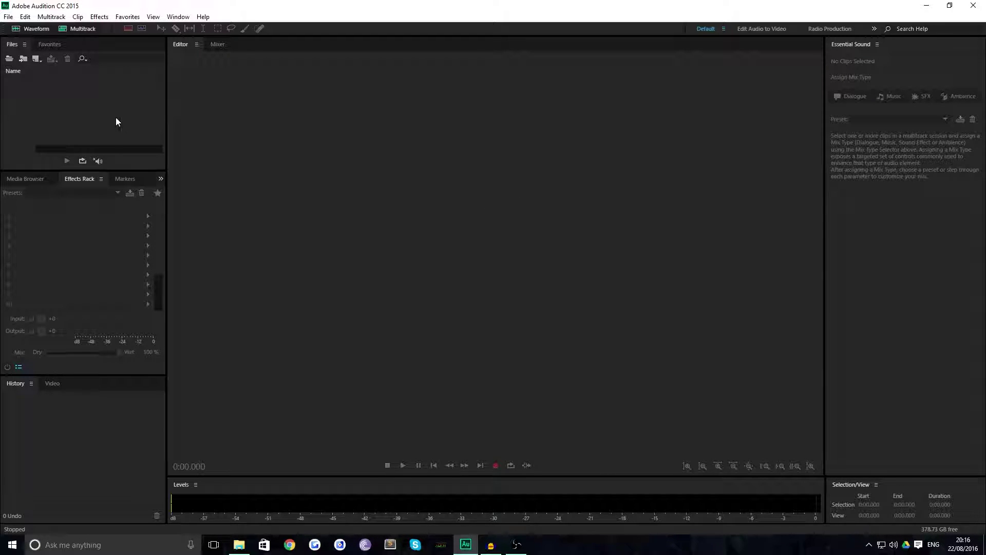
Create a new mono waveform file 'Untitled 10' at 44100 Hz, 32-bit float
left_click(103, 97)
left_click(38, 30)
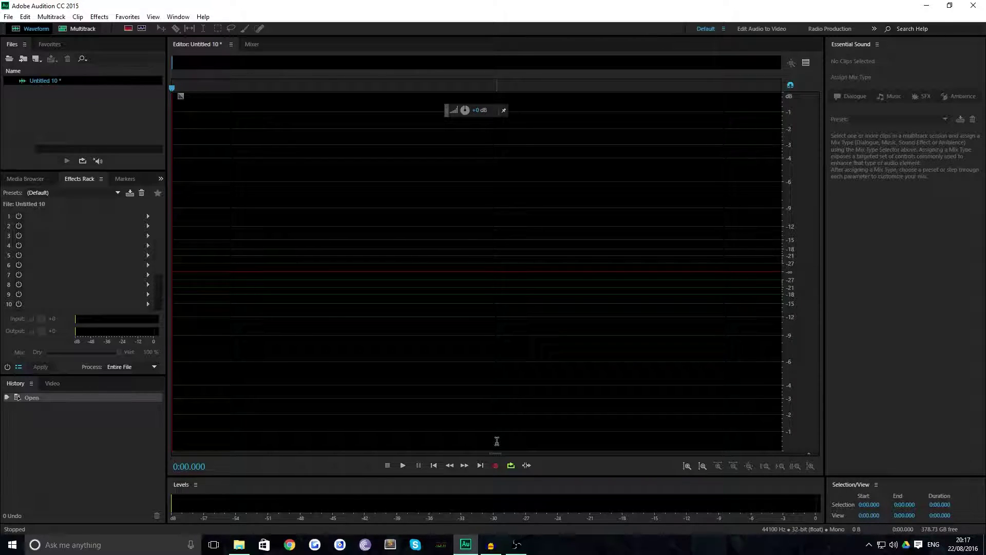
Record about 7.3 seconds of spoken voice, then play the take back once
left_click(497, 466)
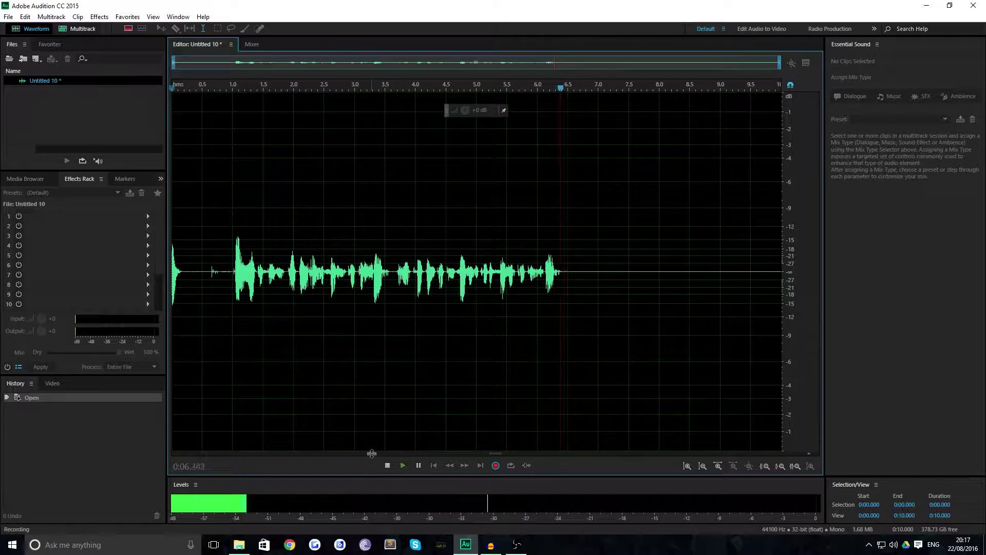
left_click(388, 465)
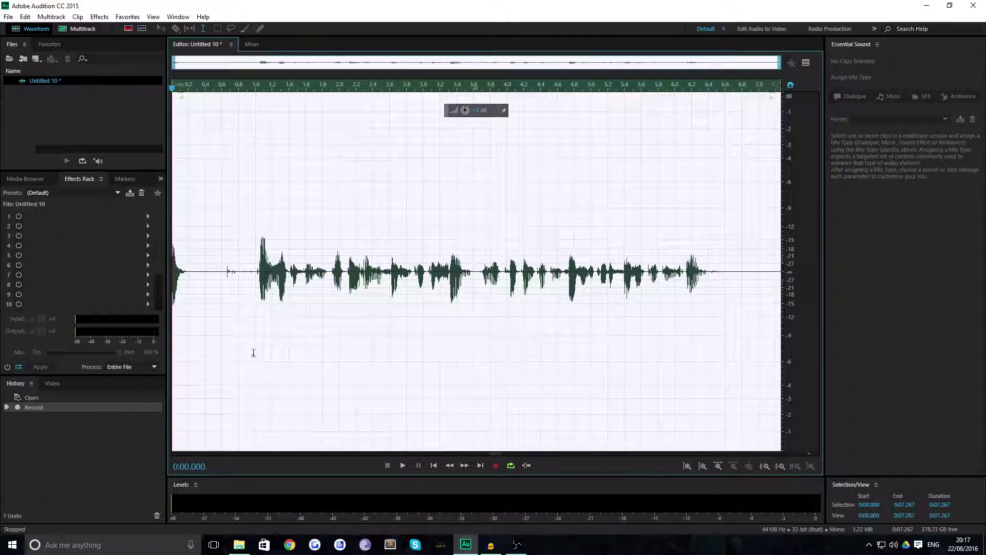
left_click(403, 465)
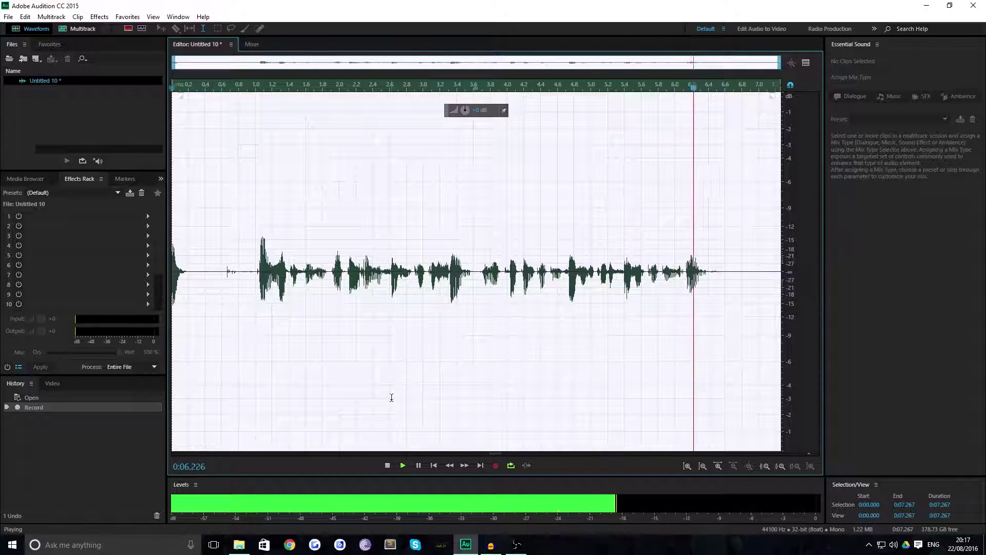
key("space")
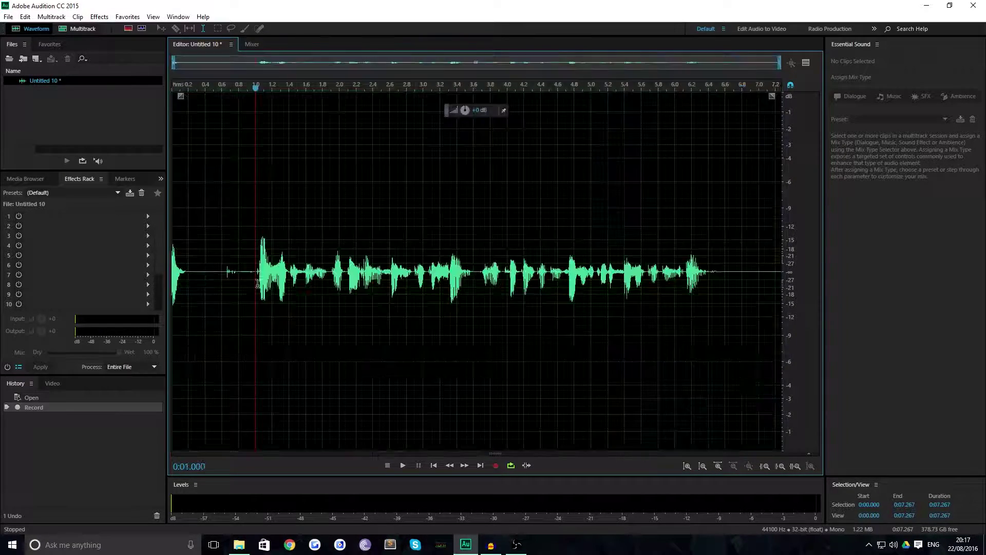
left_click(256, 283)
left_click_drag(725, 273, 821, 270)
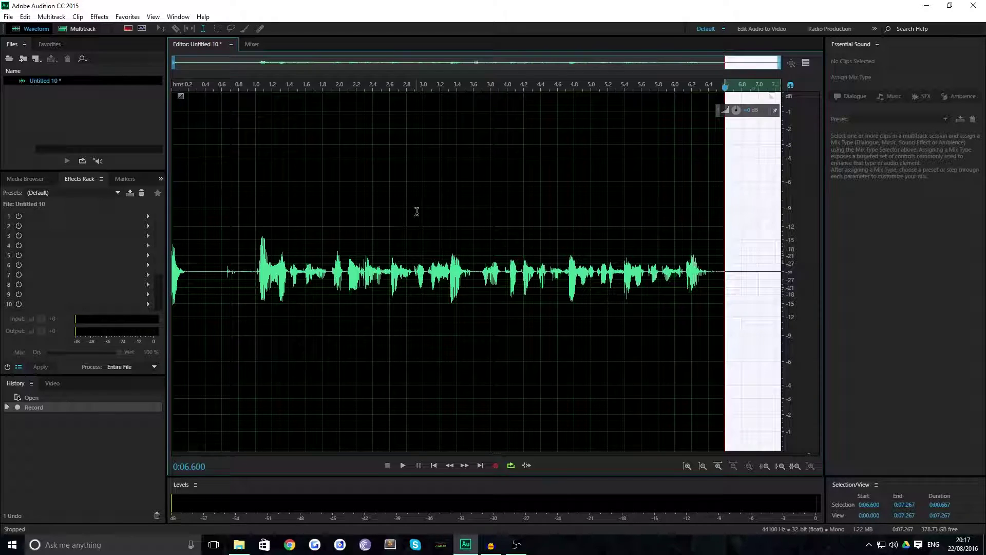
left_click(340, 345)
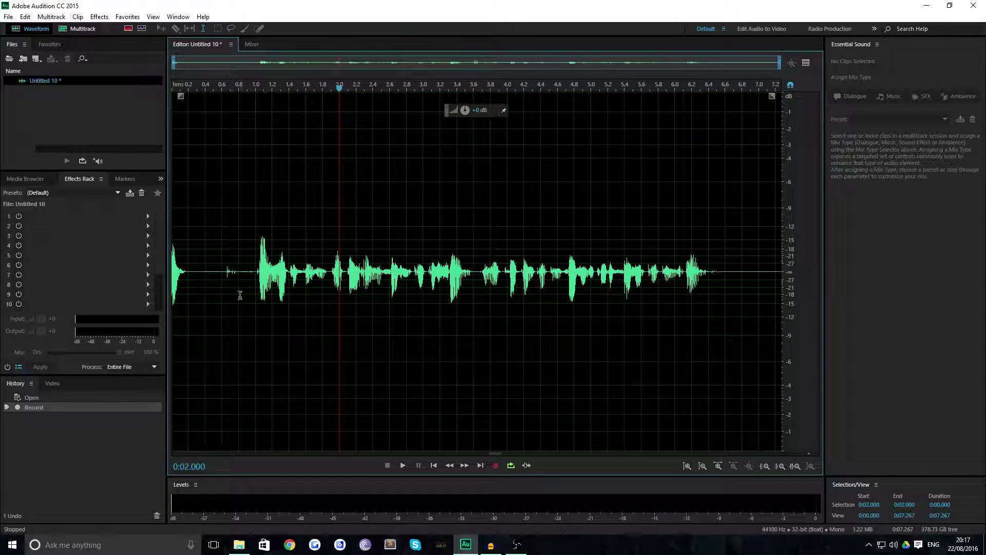
left_click(173, 394)
key("space")
key("space")
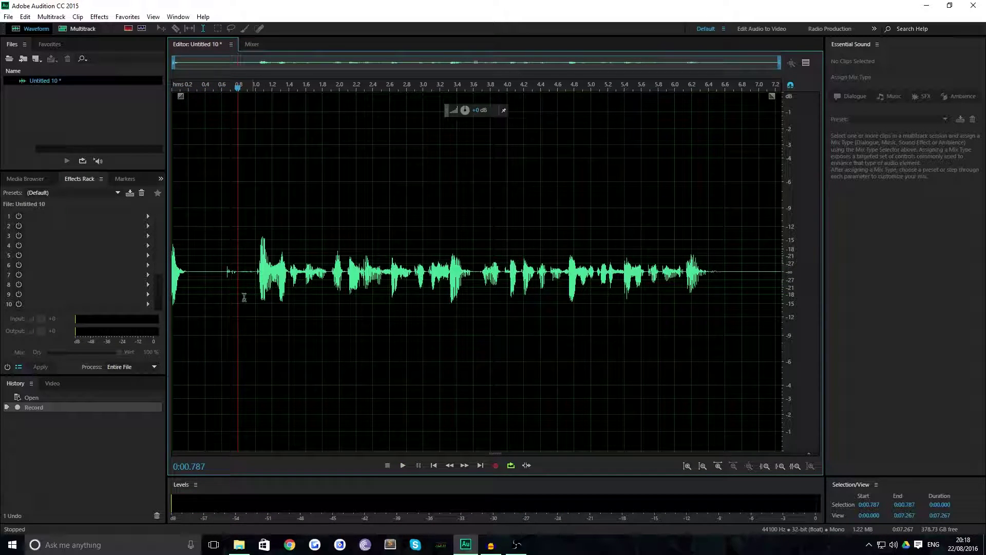
left_click(172, 290)
key("space")
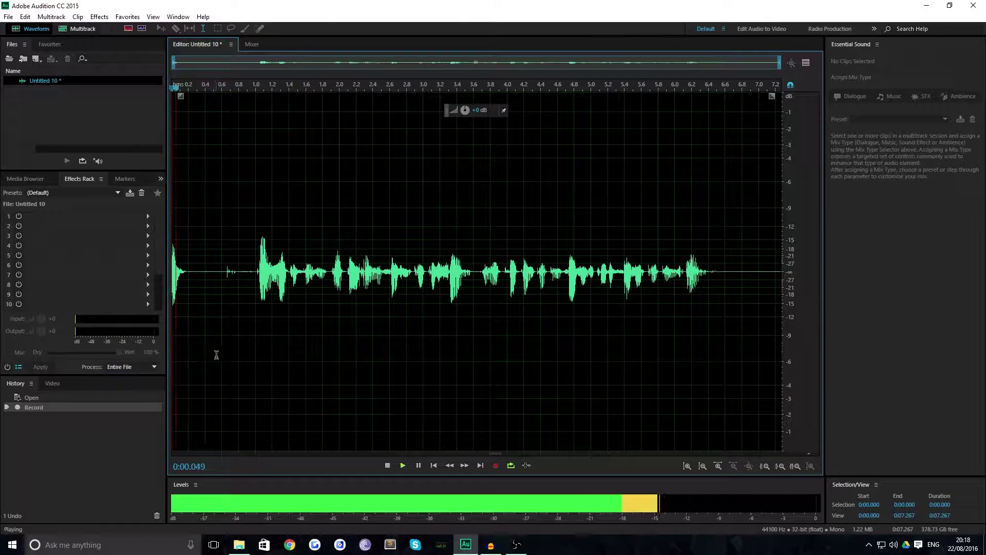
key("space")
left_click(222, 288)
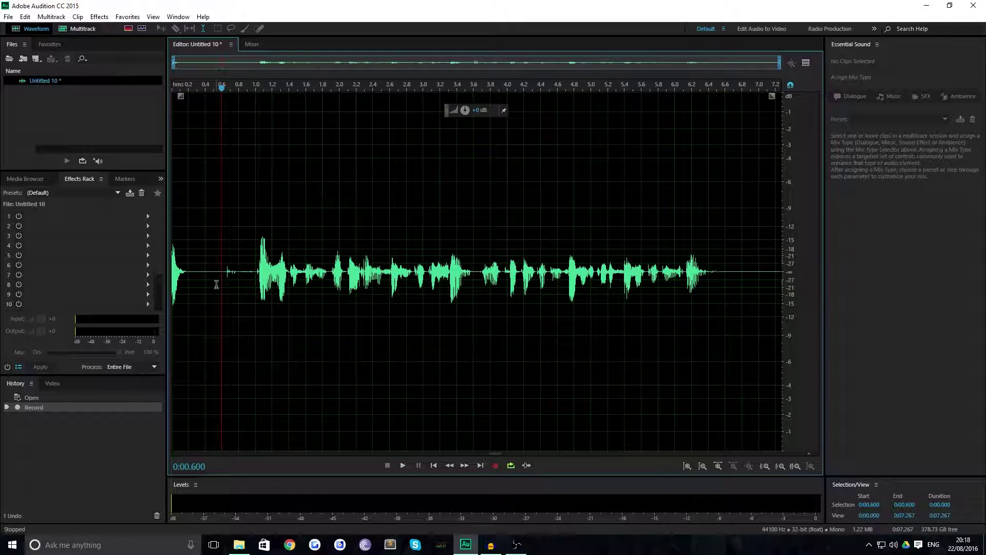
key("space")
key("space")
left_click(218, 324)
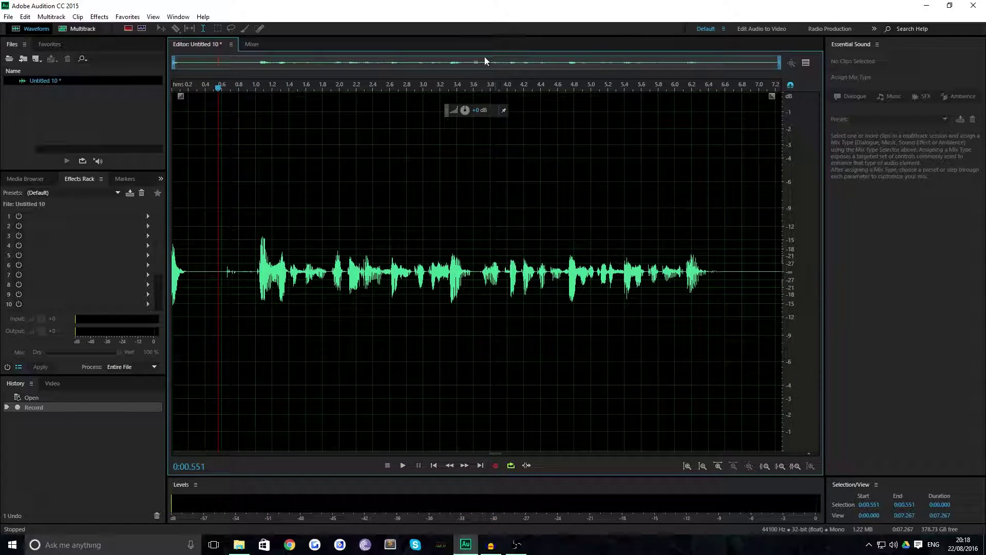
Zoom in and silence the opening noise from 0 to 1.041 seconds, then play it back
left_click_drag(782, 63, 407, 123)
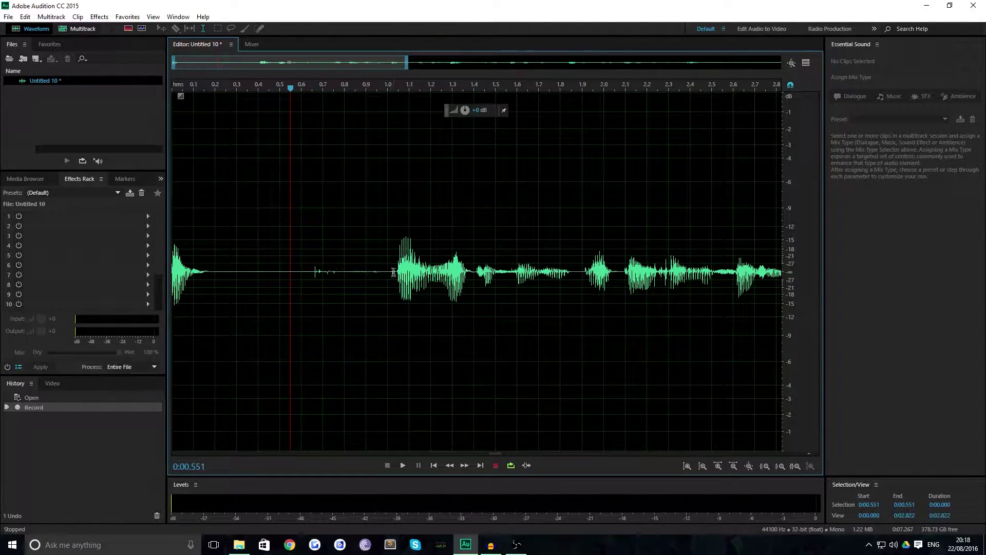
left_click(396, 271)
left_click_drag(395, 271, 175, 271)
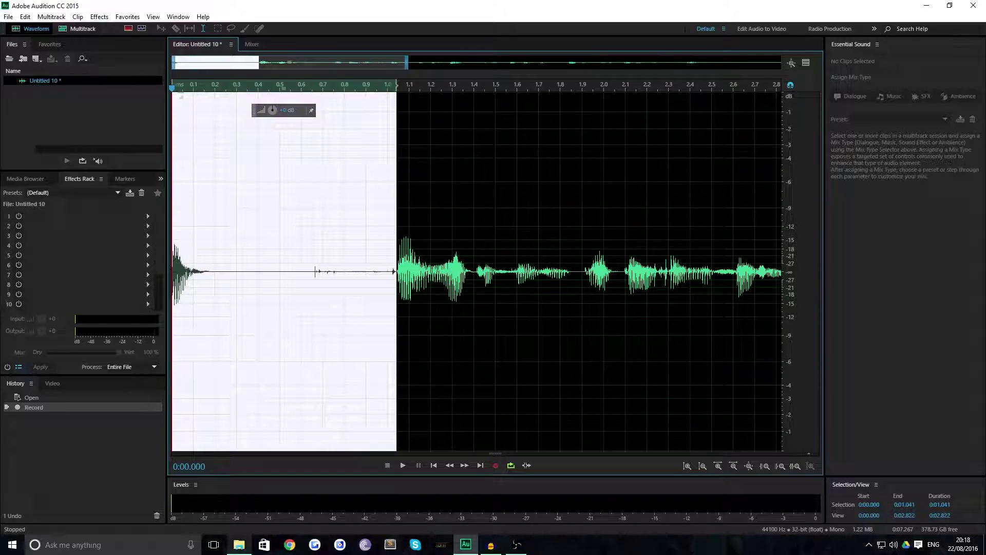
right_click(256, 251)
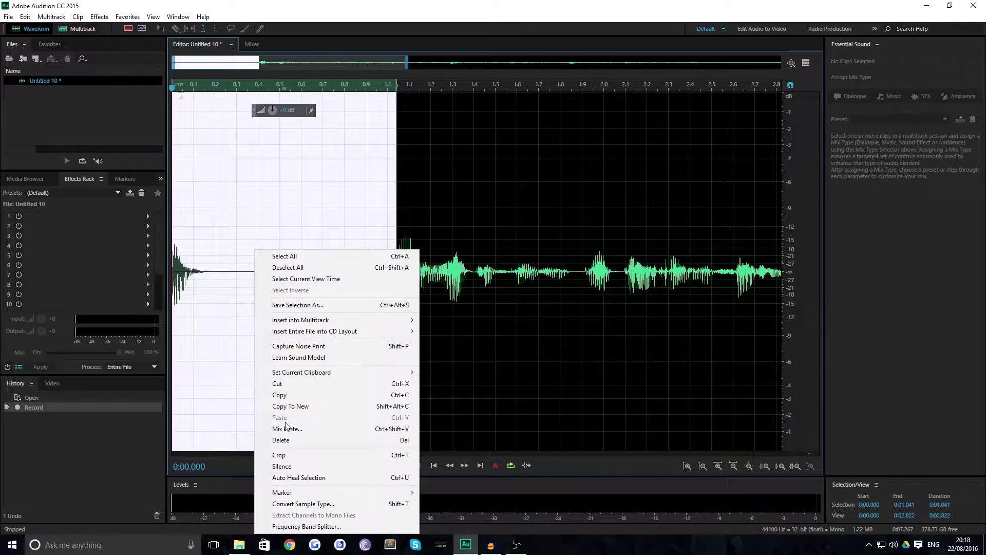
left_click(287, 466)
left_click(196, 261)
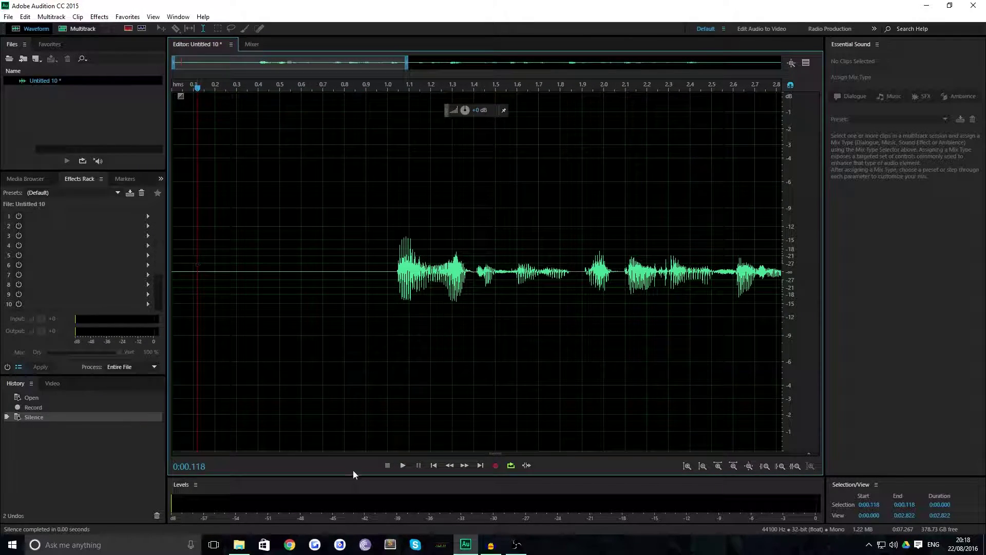
key("space")
key("space")
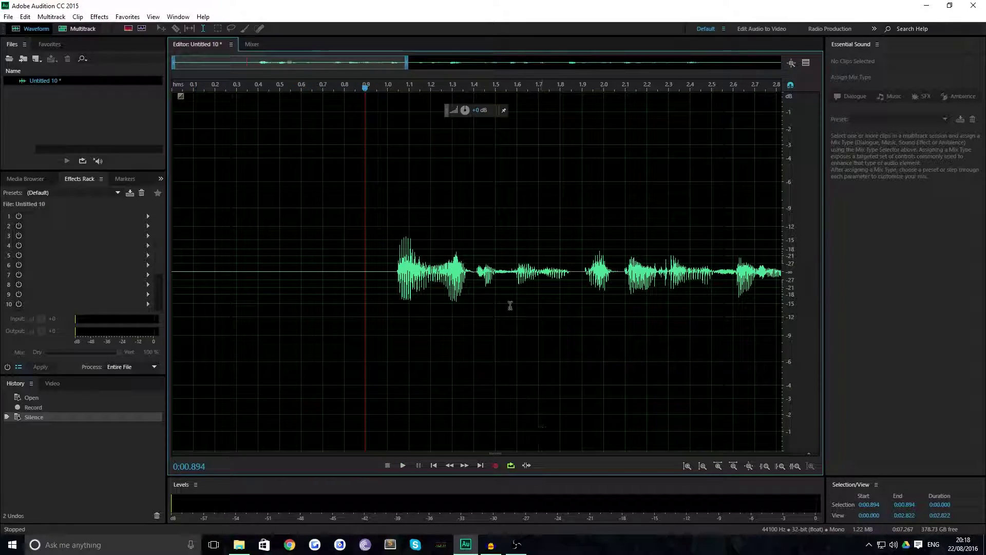
Silence the tail from 6.445 seconds to the end of the clip
left_click_drag(369, 62, 774, 64)
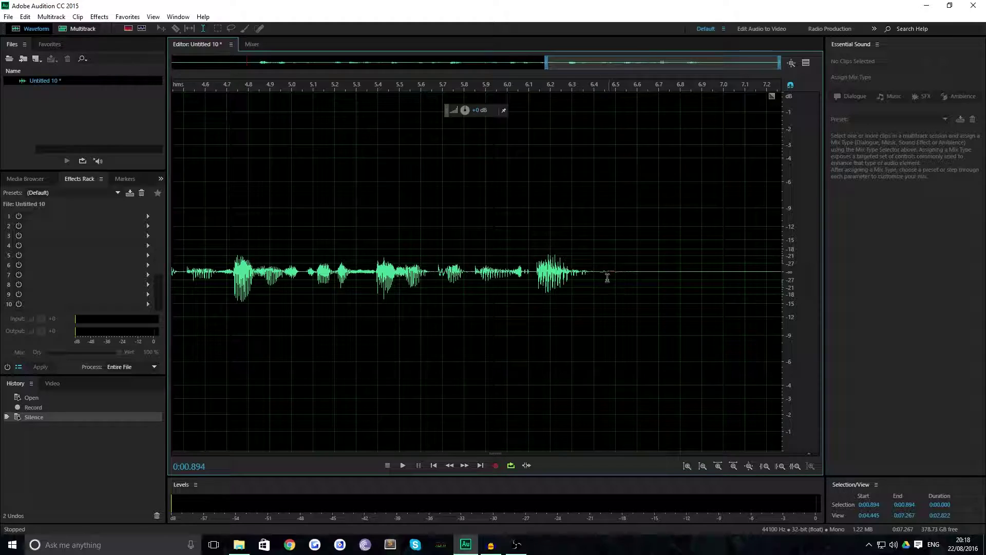
left_click_drag(605, 273, 874, 282)
right_click(722, 287)
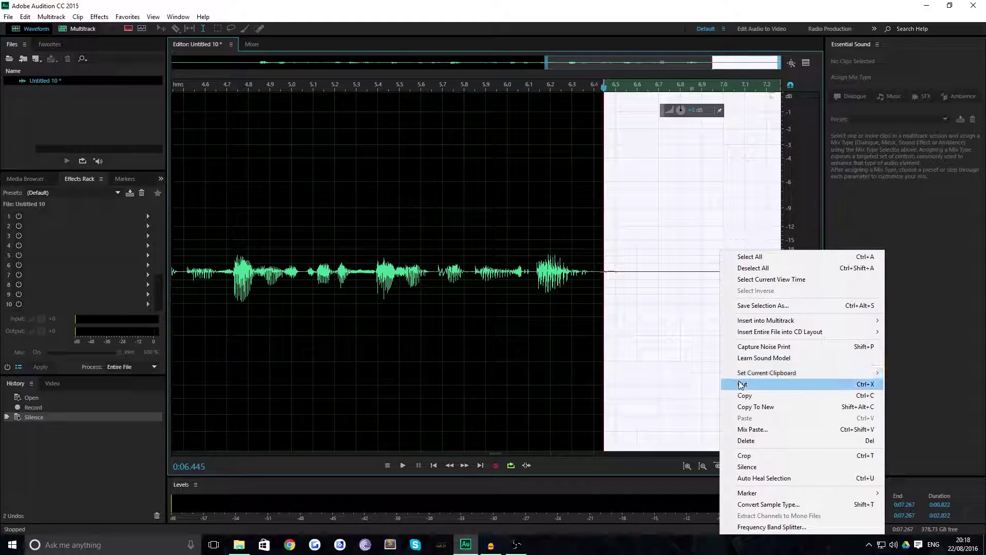
left_click(770, 467)
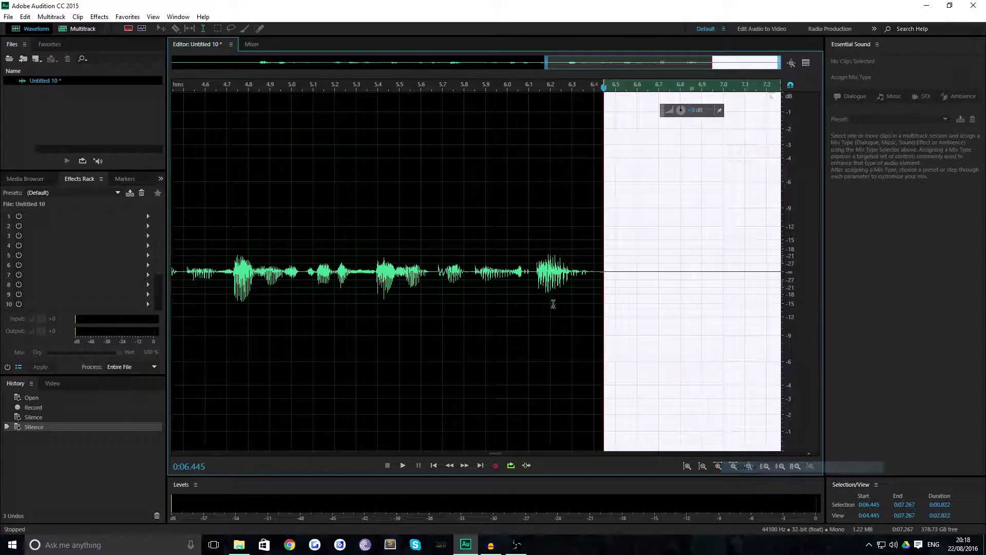
left_click(498, 273)
key("space")
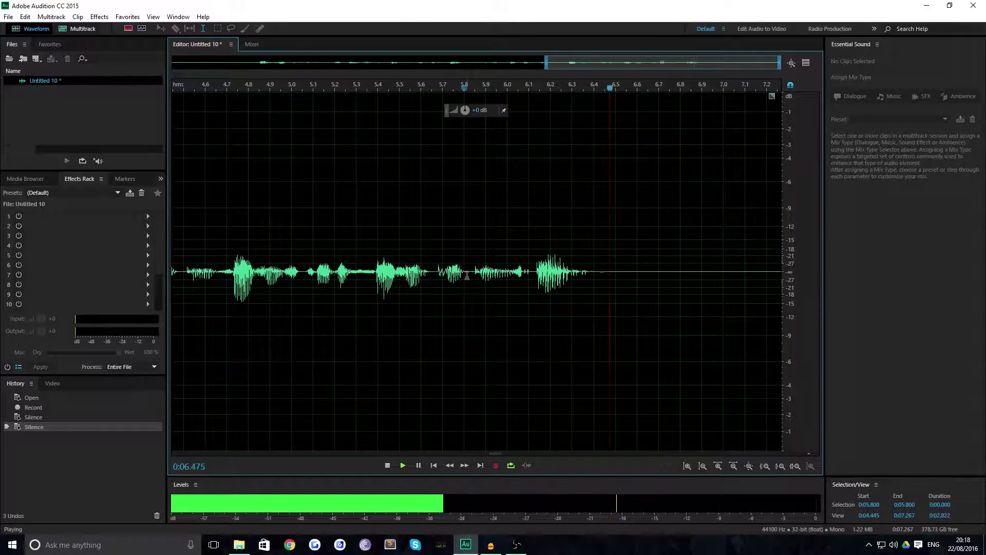
key("space")
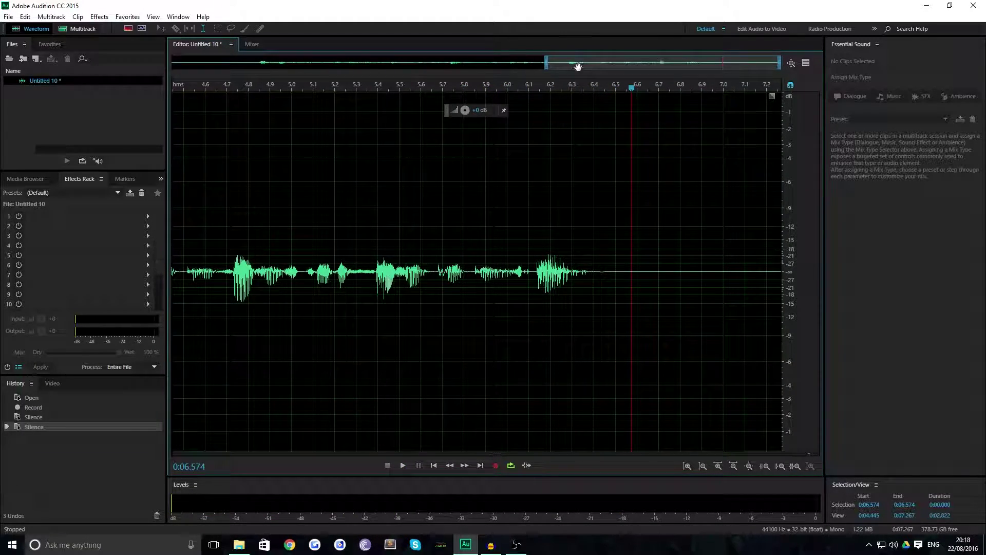
left_click_drag(565, 66, 318, 63)
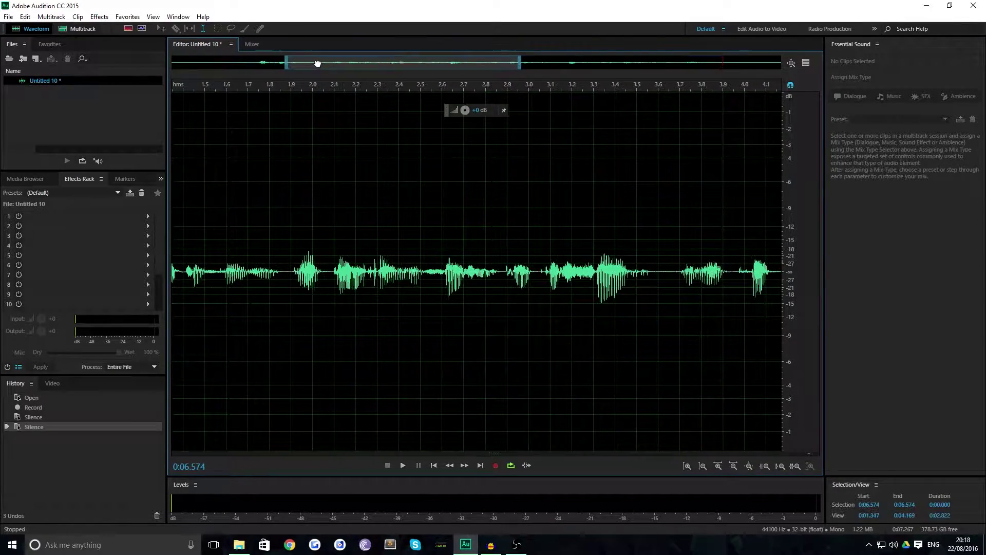
left_click(643, 248)
key("space")
left_click(627, 246)
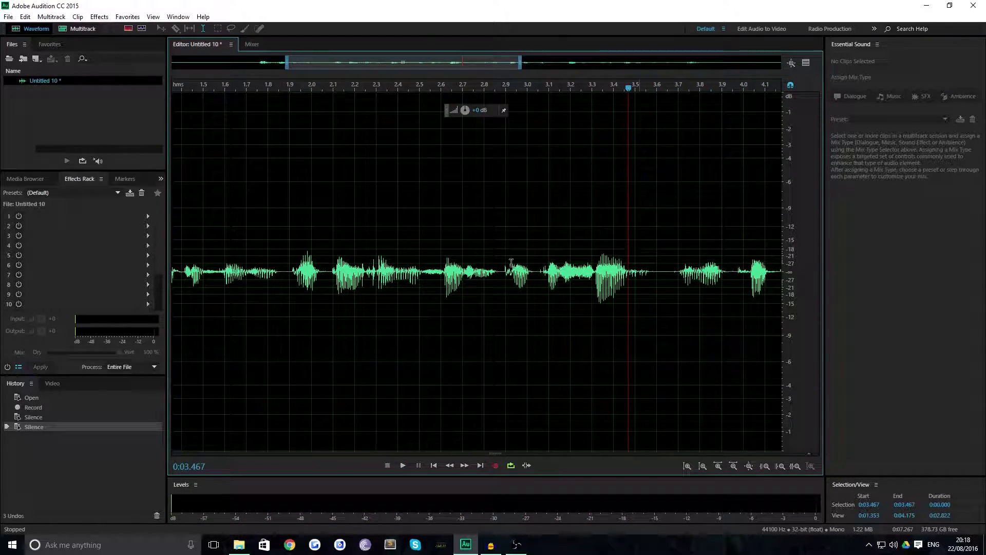
key("space")
key("space")
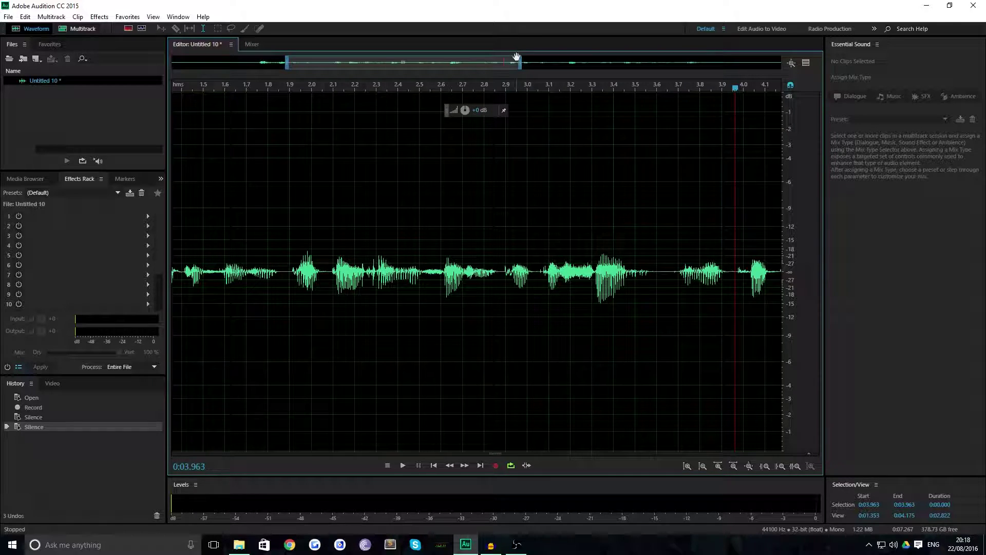
left_click_drag(520, 63, 887, 83)
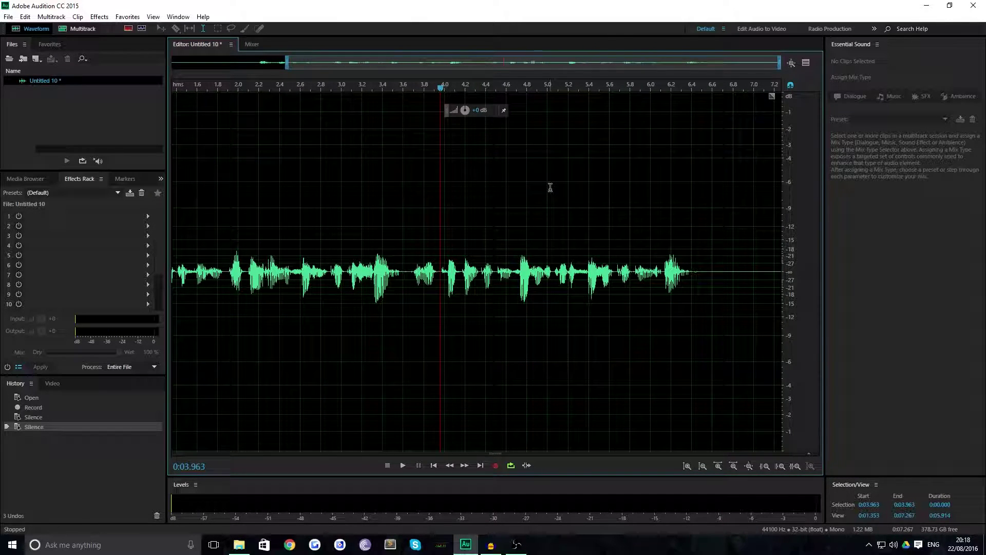
left_click(364, 214)
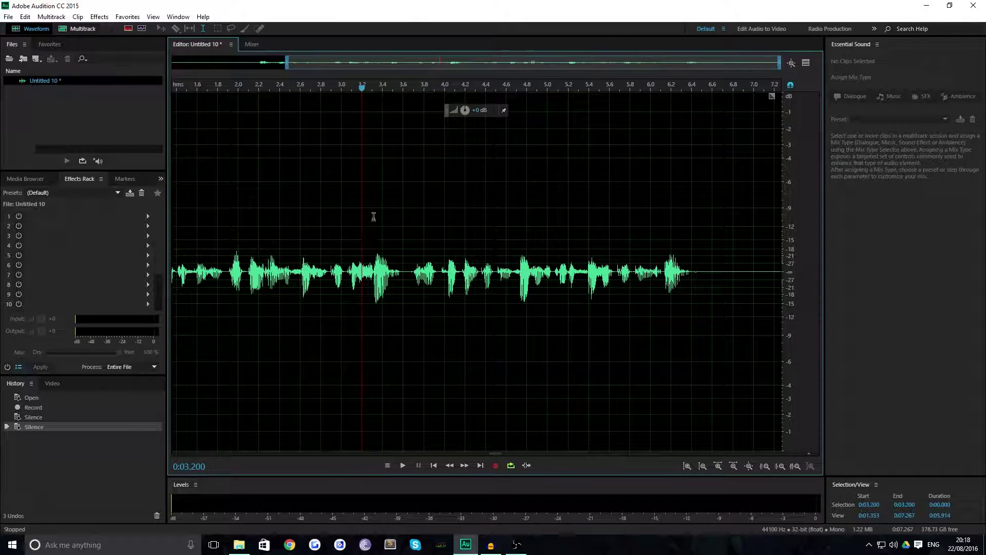
left_click_drag(288, 63, 175, 64)
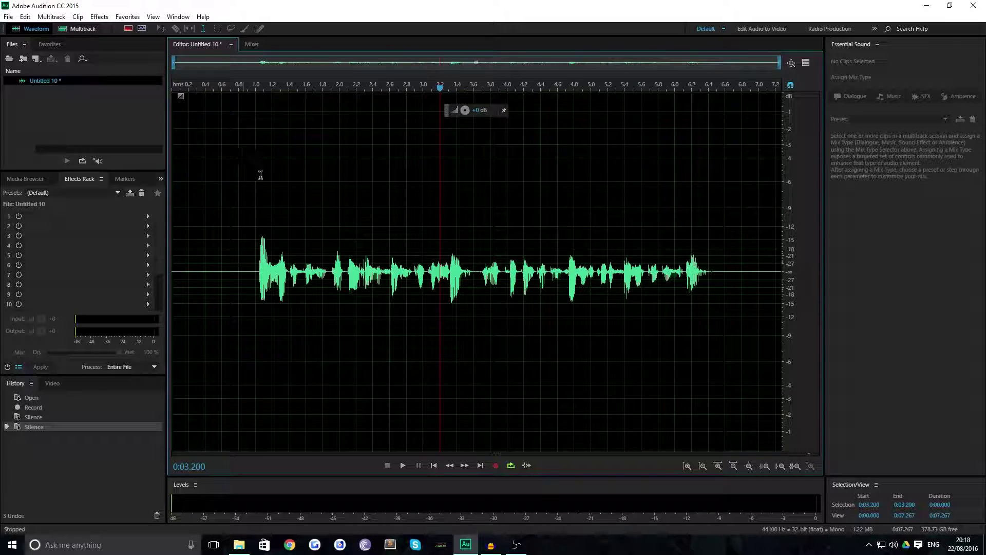
Preview and apply Adaptive Noise Reduction with the Light Noise Reduction preset to the whole clip
left_click(91, 18)
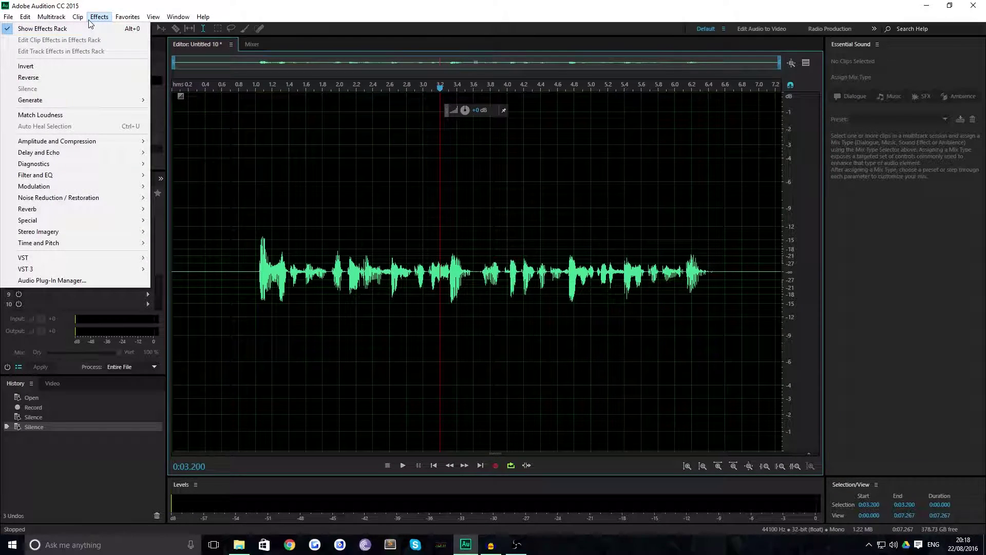
mouse_move(131, 177)
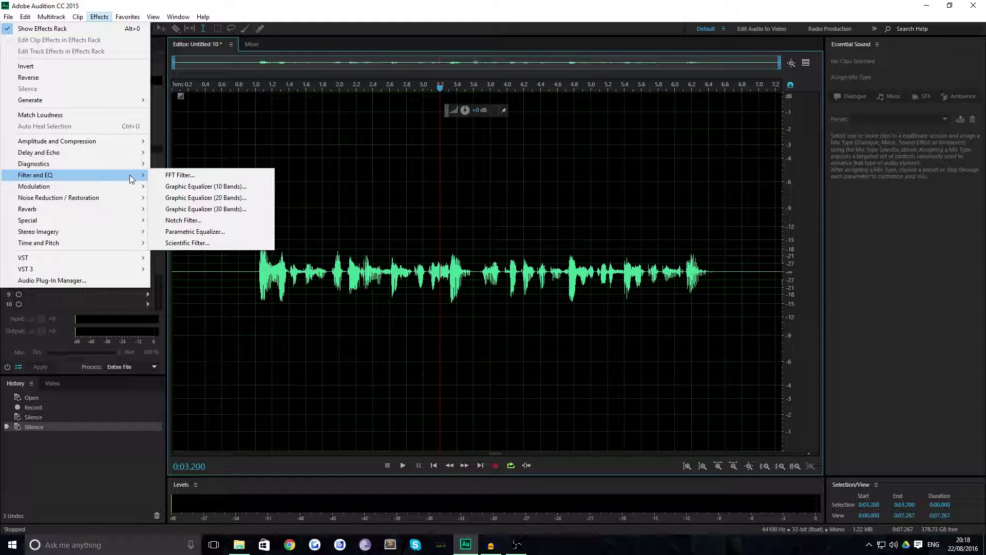
mouse_move(136, 198)
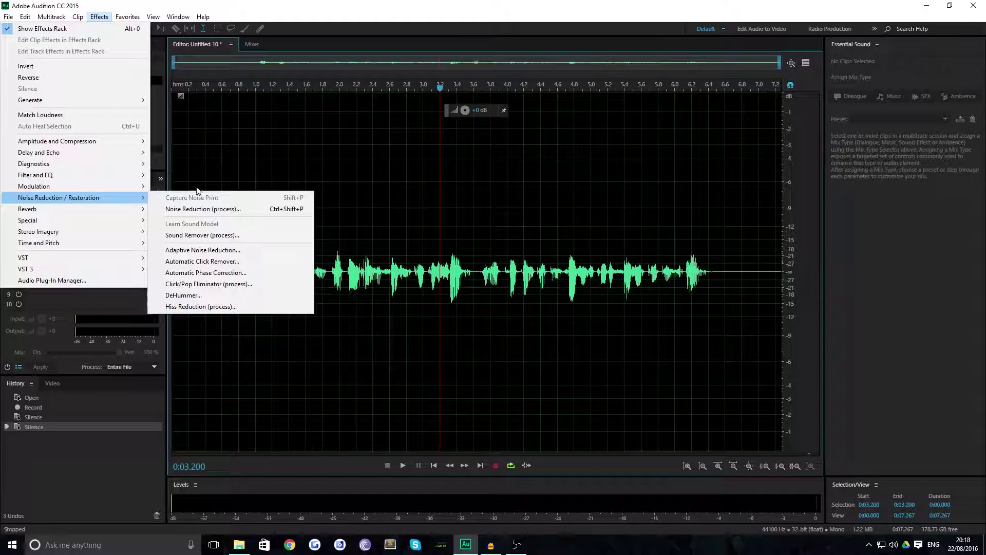
left_click(222, 252)
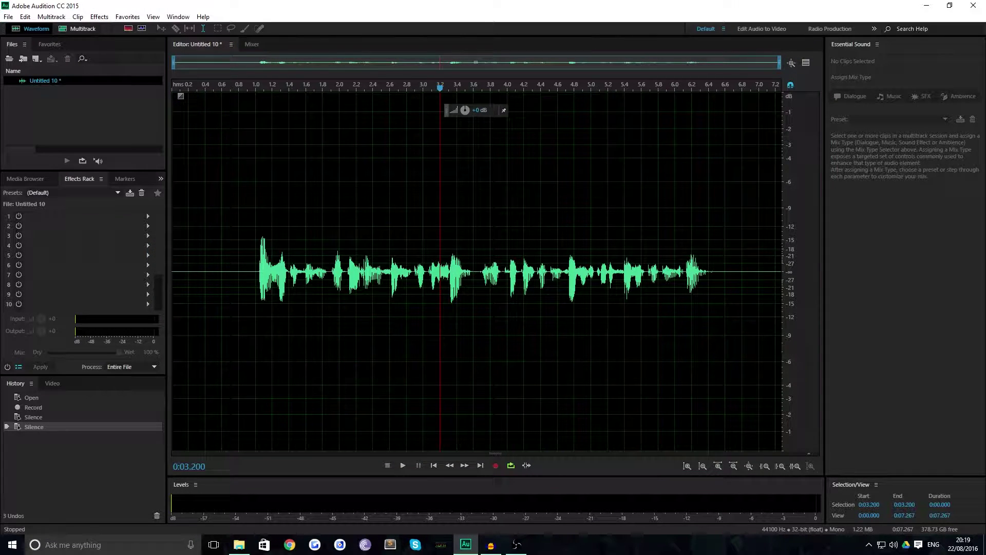
left_click(516, 145)
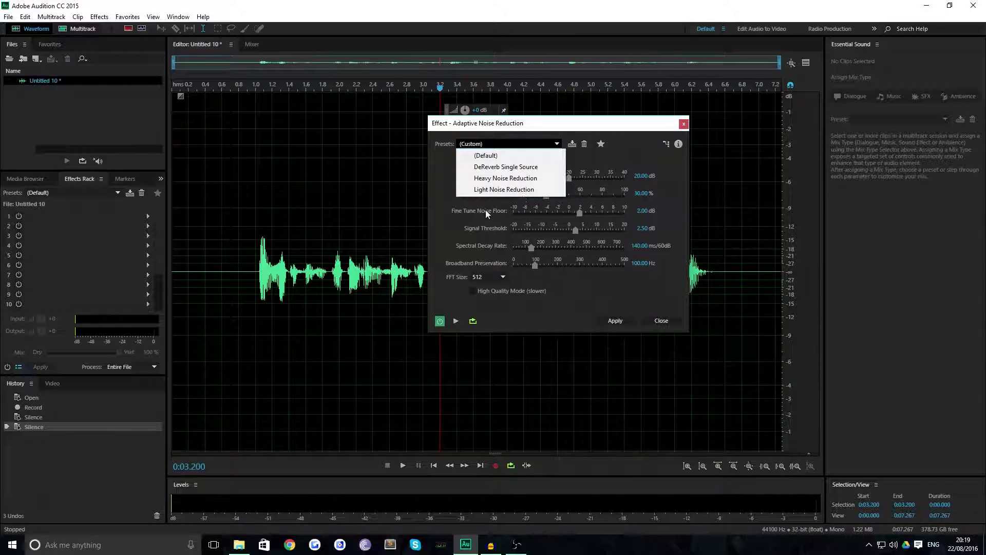
left_click(493, 190)
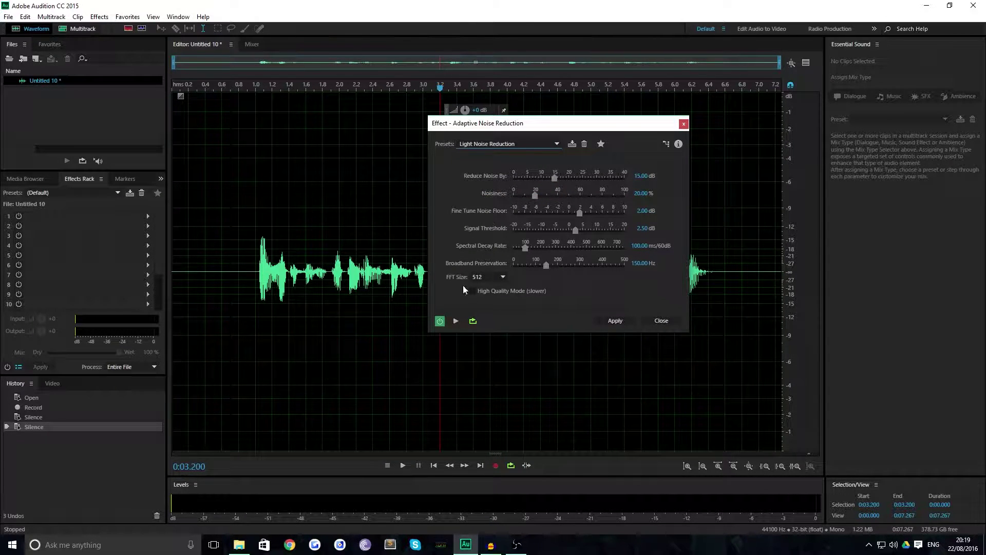
left_click(456, 321)
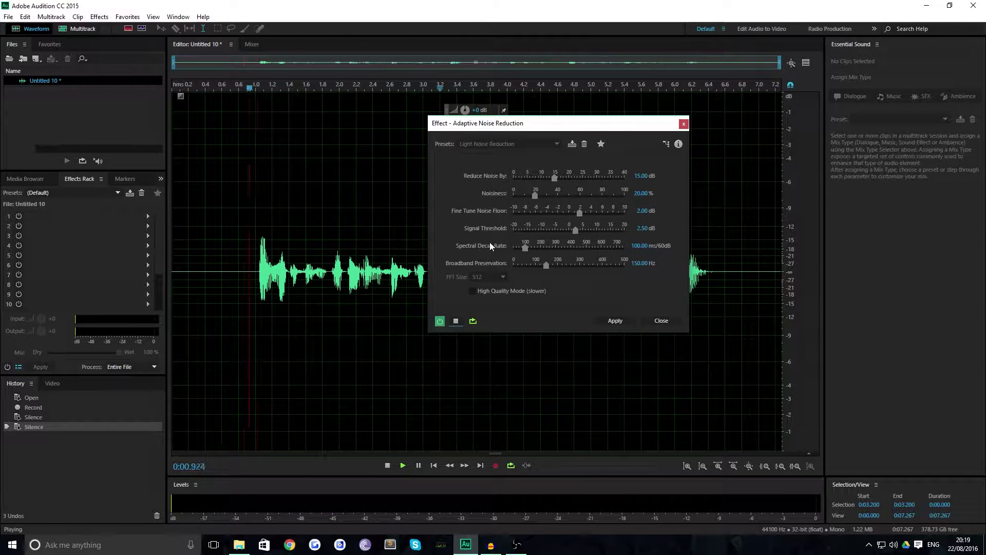
left_click(456, 321)
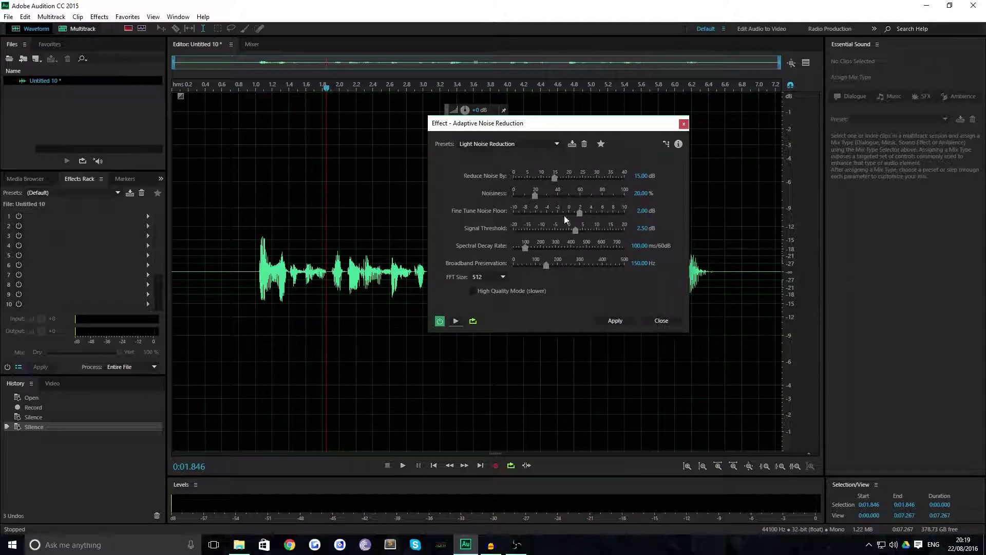
left_click(605, 323)
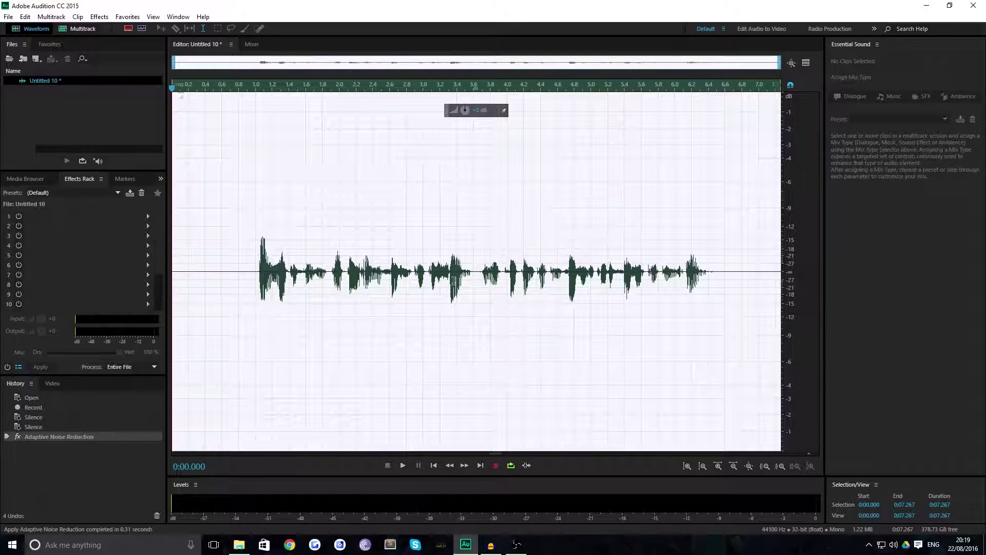
Play the cleaned clip from about 1 second to listen to it
left_click(456, 278)
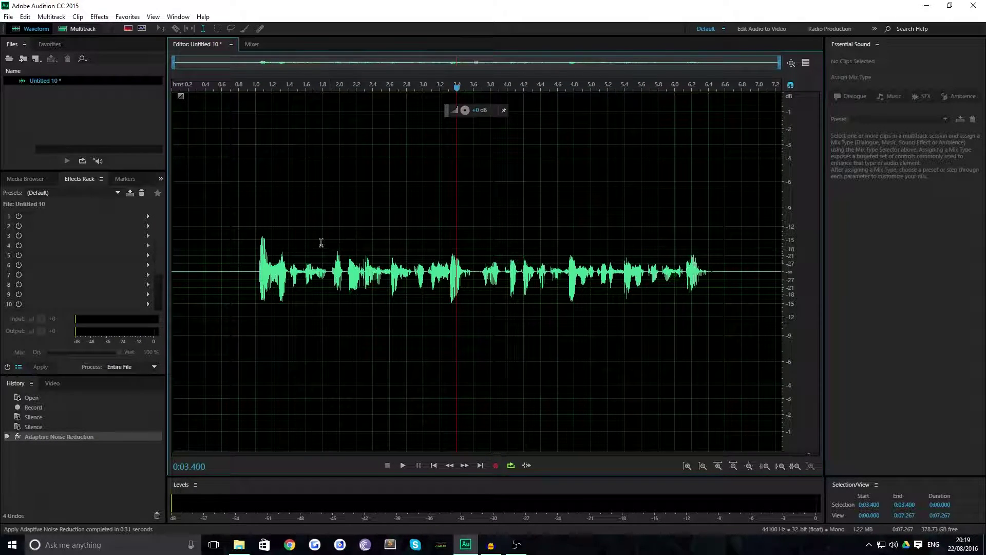
left_click(254, 282)
key("space")
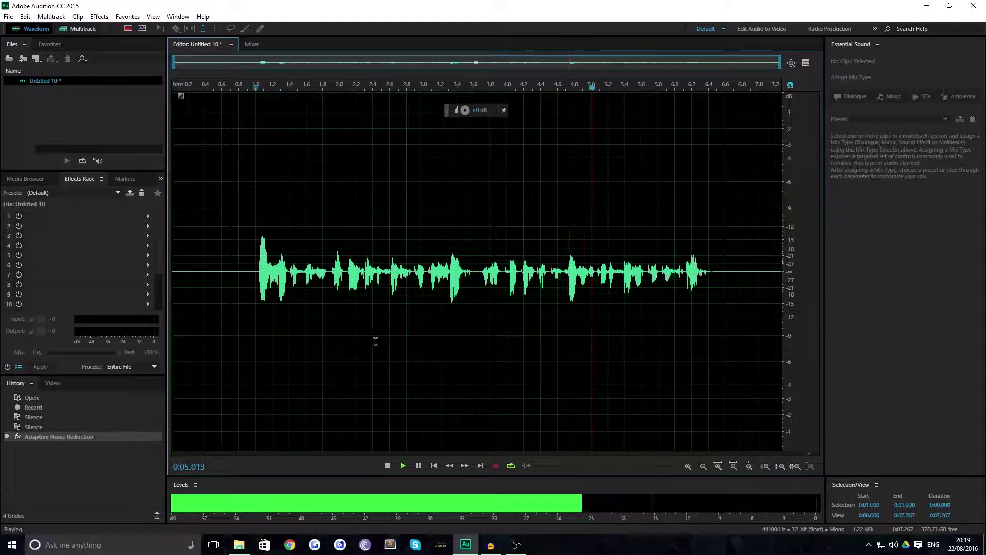
key("space")
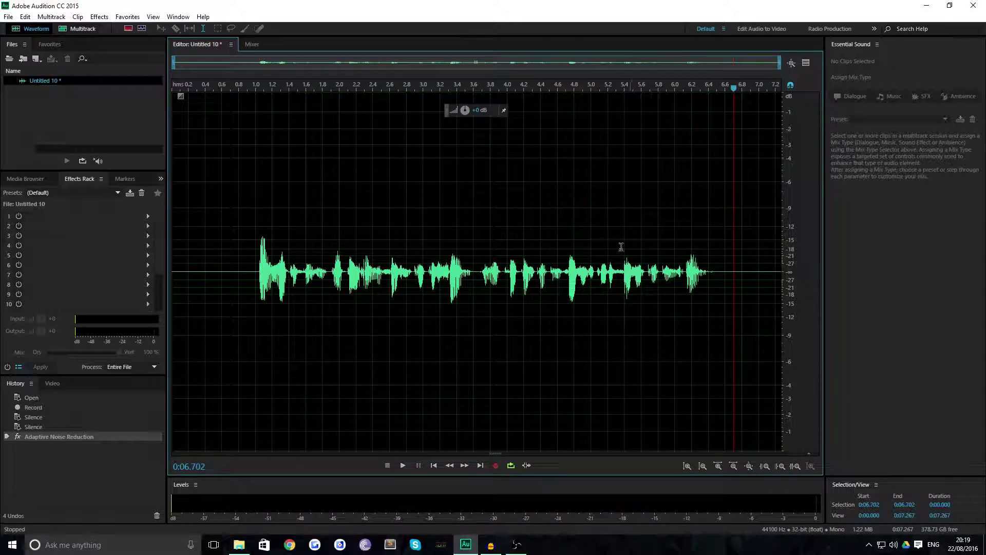
Zoom the view to the clip's second half and play from 5.653 seconds
left_click(641, 264)
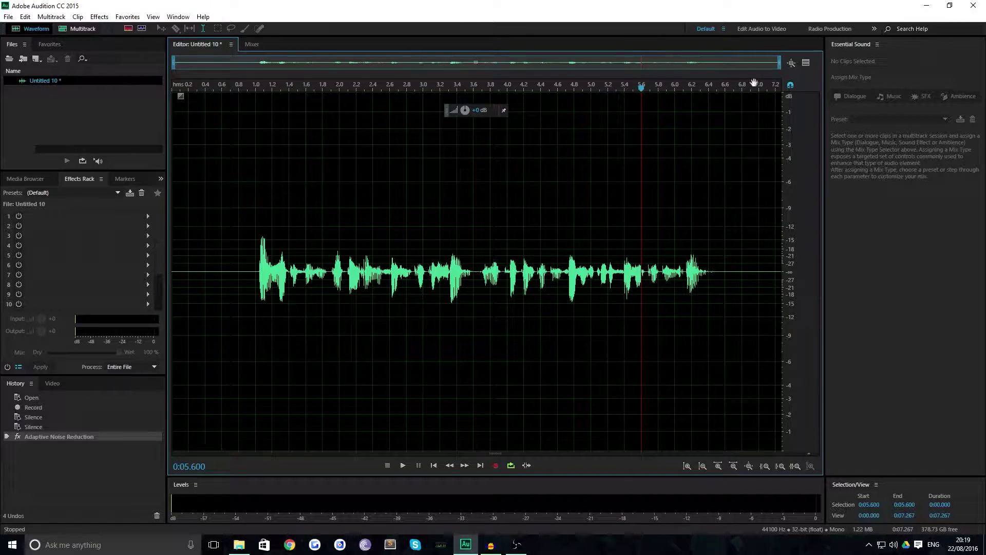
left_click_drag(780, 62, 654, 62)
left_click_drag(637, 100, 462, 121)
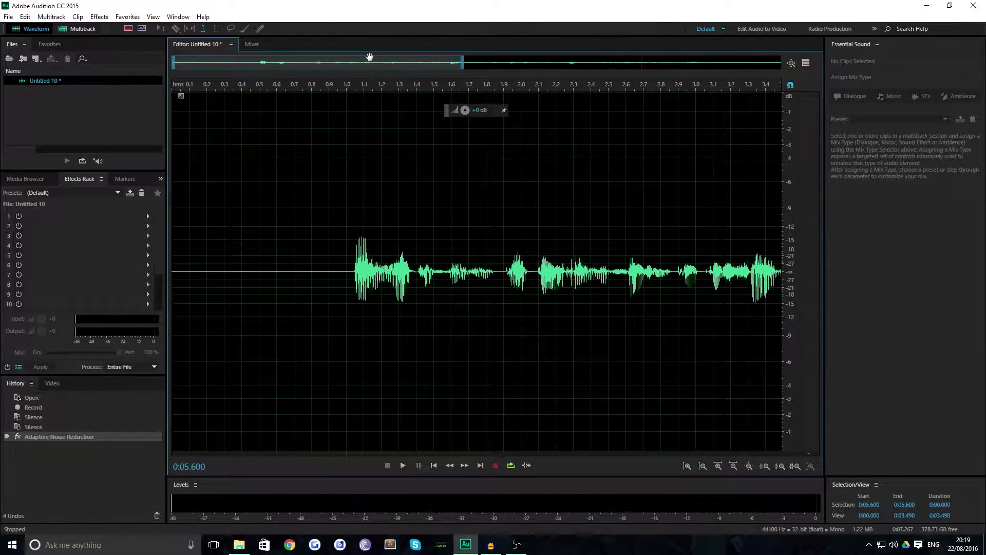
left_click_drag(370, 59, 686, 87)
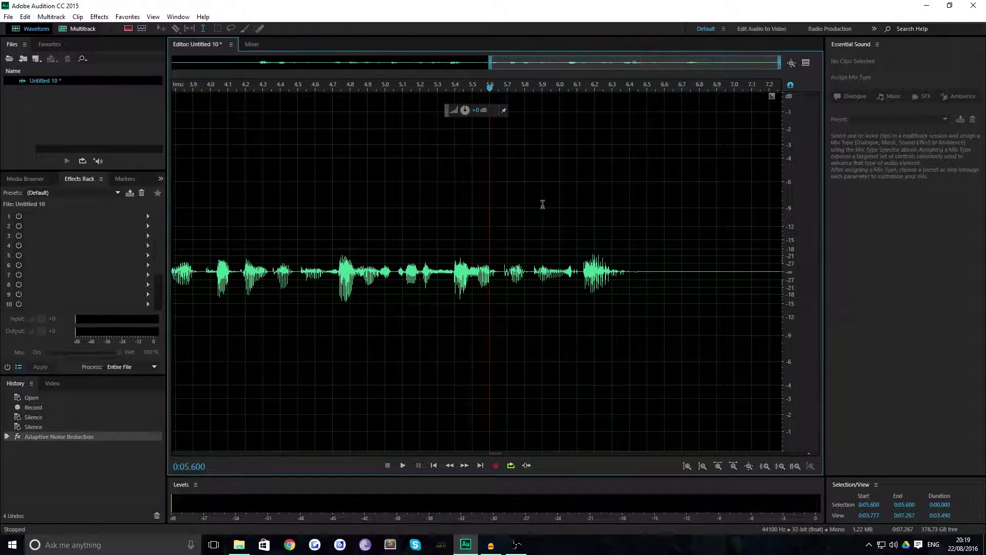
left_click(500, 254)
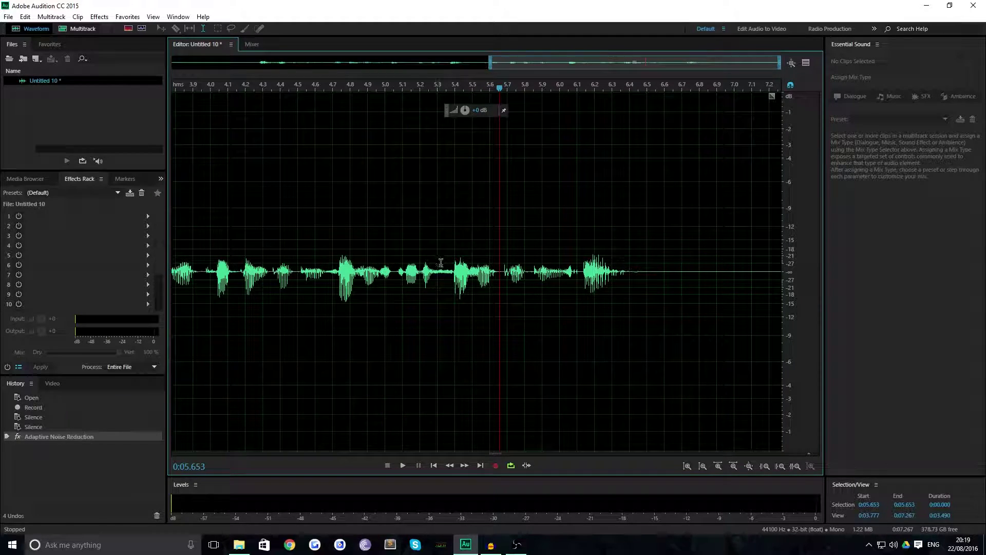
key("space")
left_click(503, 252)
key("space")
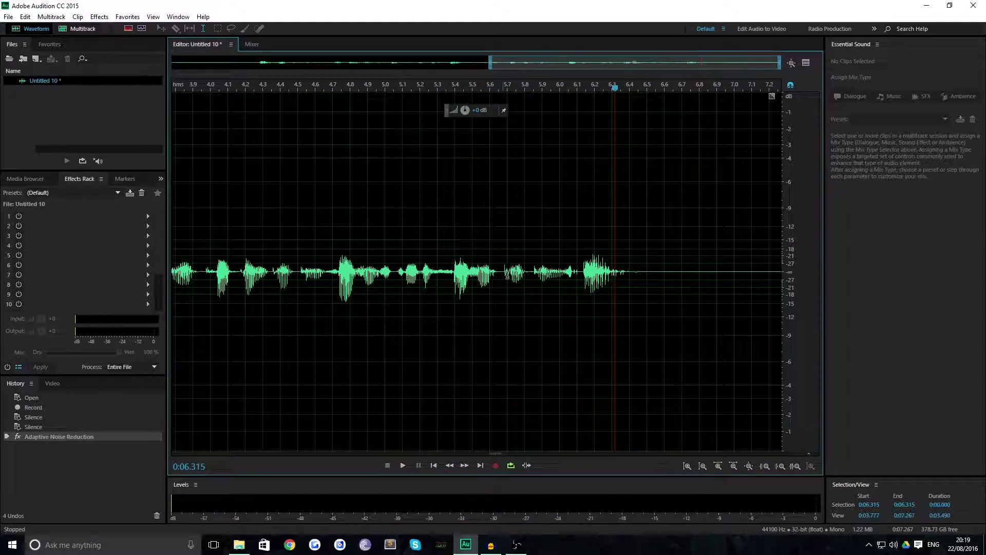
Raise the level of the 5.671–5.700 second blip and play back to check it
left_click_drag(503, 272, 512, 272)
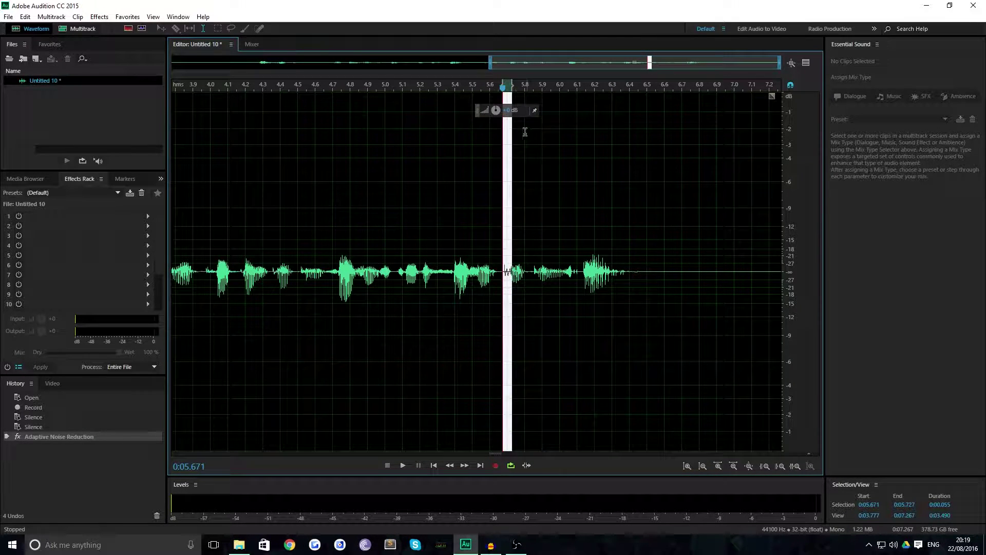
left_click_drag(495, 111, 493, 119)
left_click(437, 165)
key("space")
left_click(310, 214)
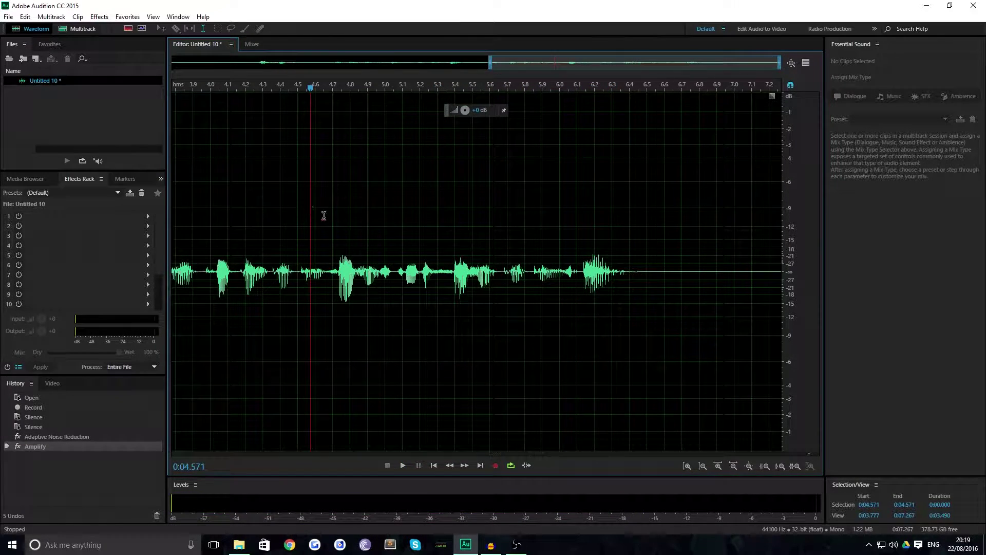
key("space")
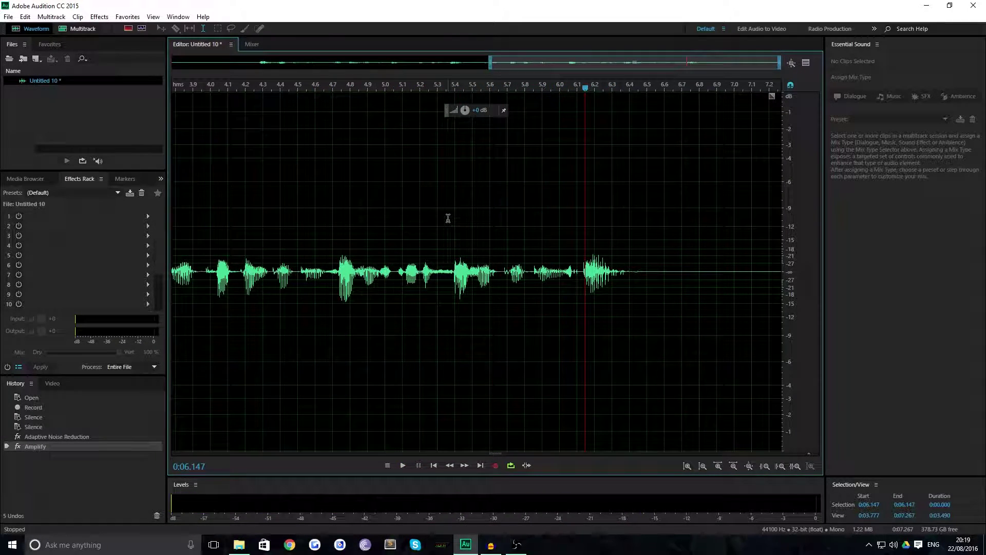
Undo and redo the level change to compare, then zoom out to the whole clip
key("ctrl+z")
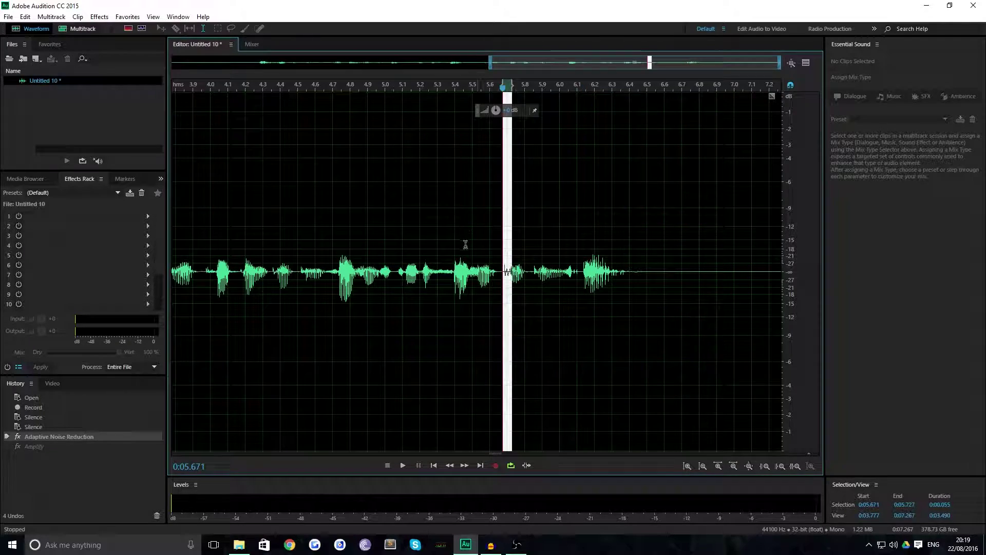
left_click(447, 220)
key("space")
key("space")
left_click(25, 17)
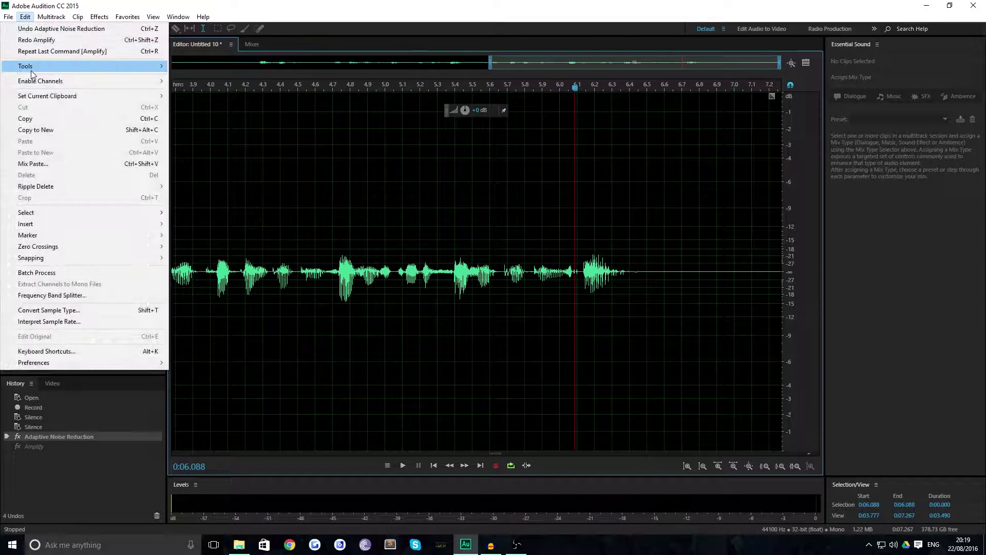
left_click(36, 40)
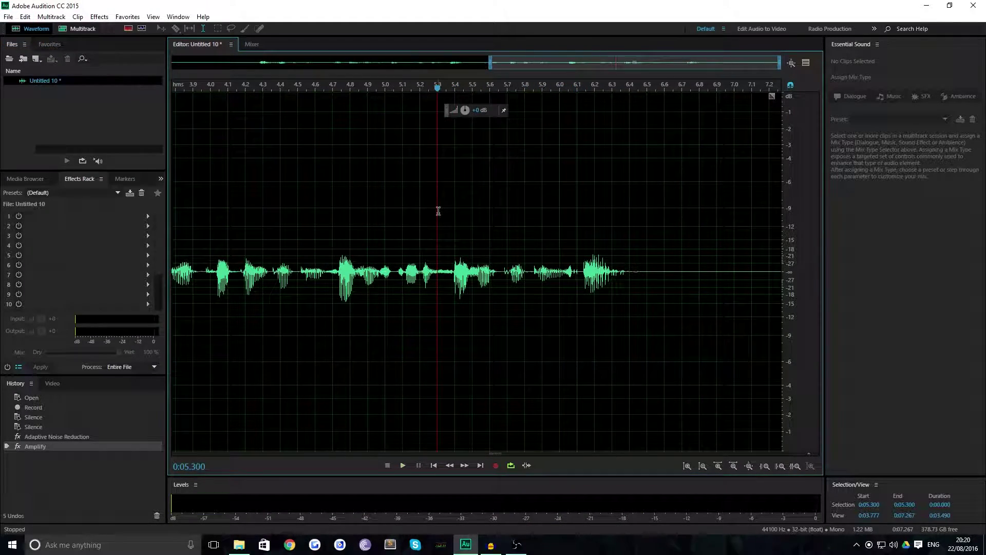
key("space")
key("space")
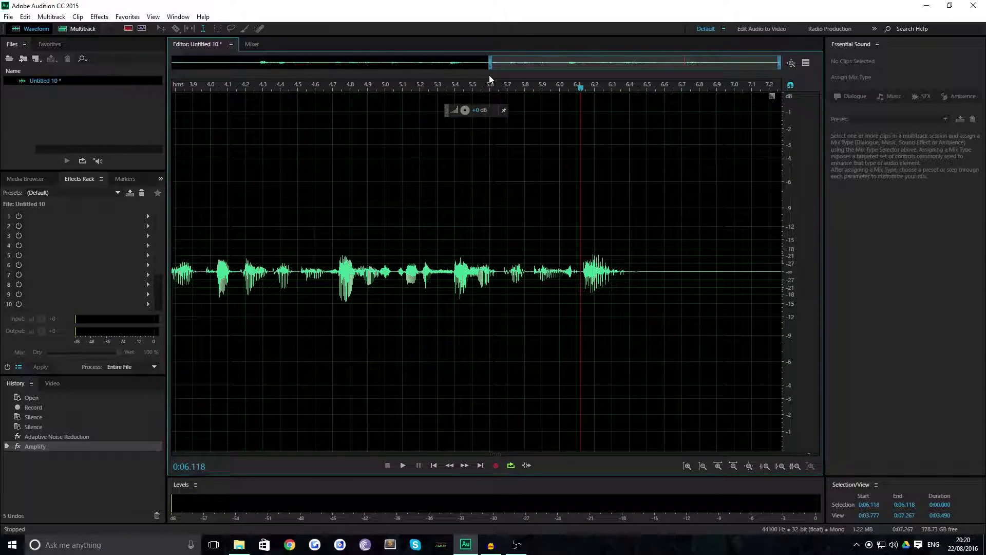
left_click_drag(490, 69, 173, 66)
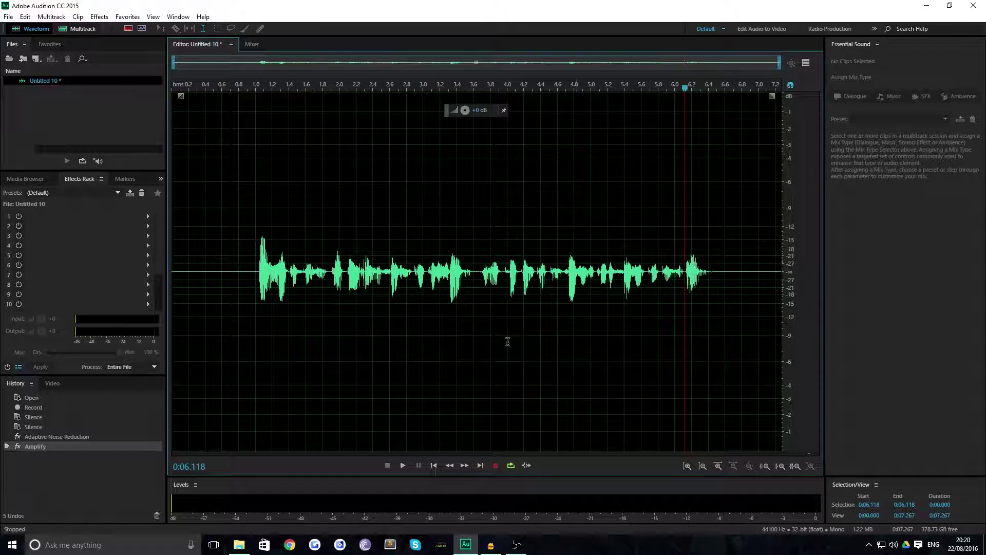
Silence 3.600–3.692 seconds and play back from 3.147 seconds to check
left_click_drag(473, 272, 482, 252)
right_click(482, 251)
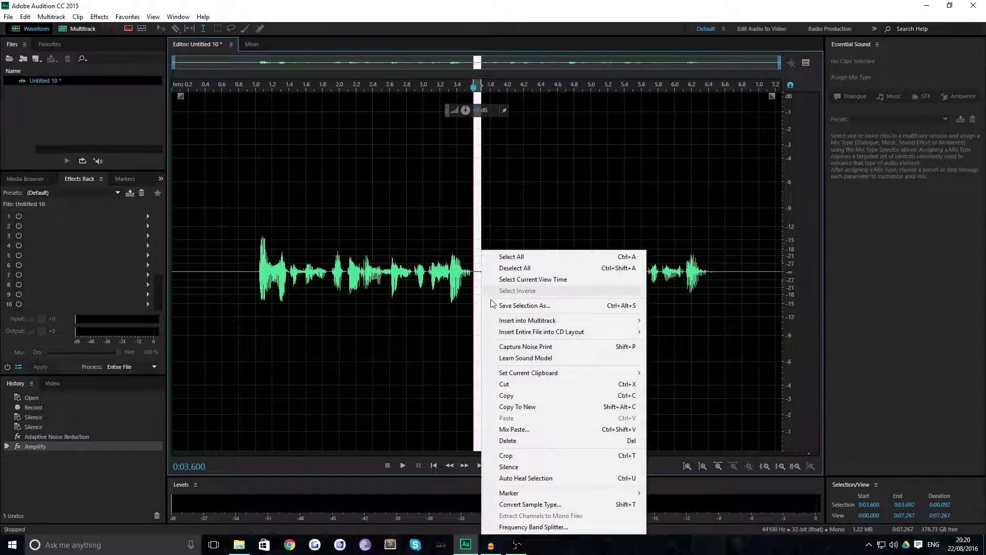
left_click(508, 466)
left_click(436, 236)
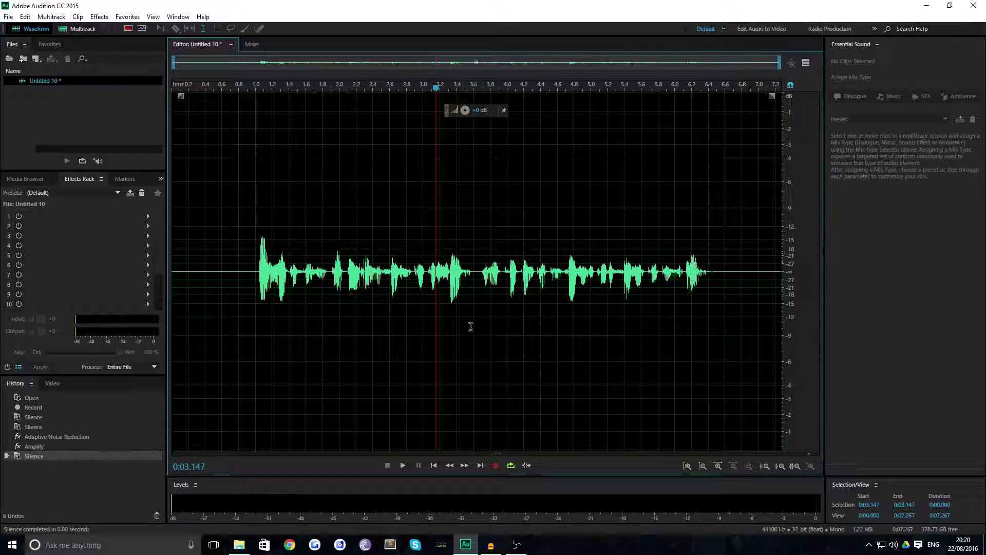
key("space")
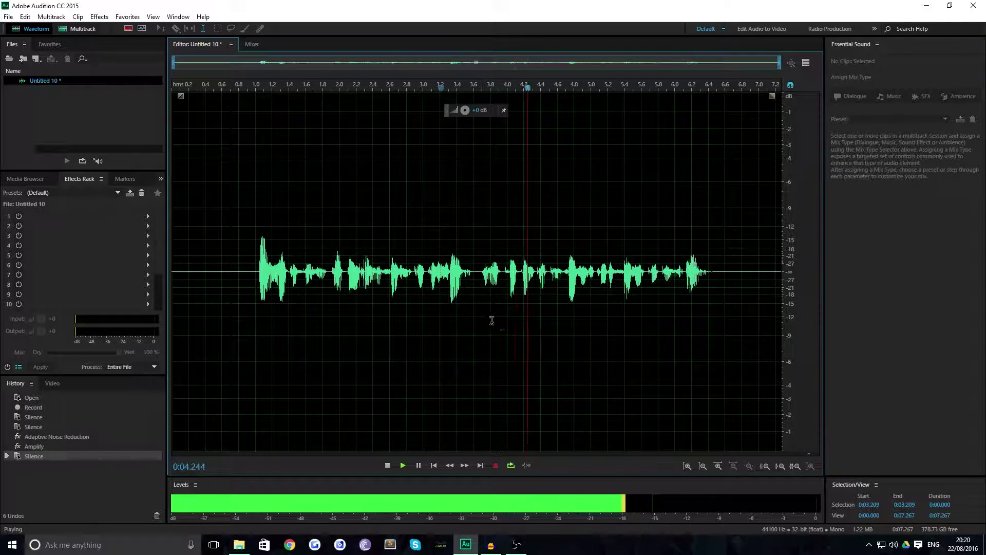
key("space")
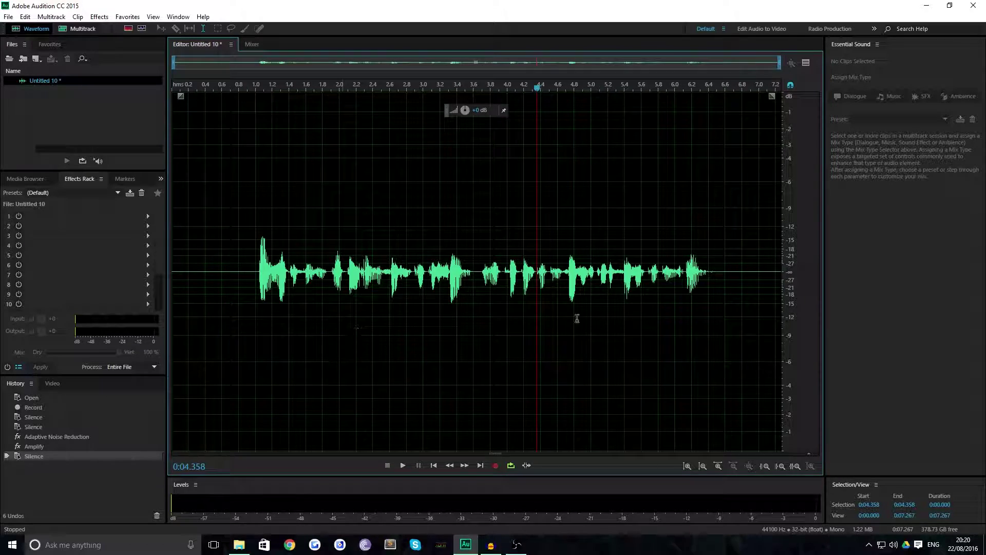
Silence the noise at 6.400–6.735 seconds and play back the clip's end
left_click_drag(709, 277, 736, 279)
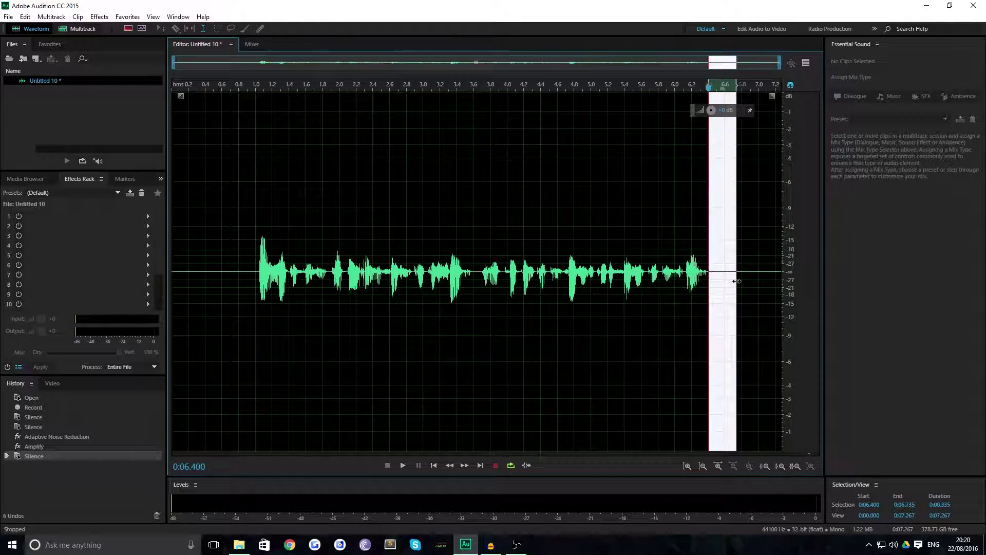
right_click(719, 280)
left_click(746, 467)
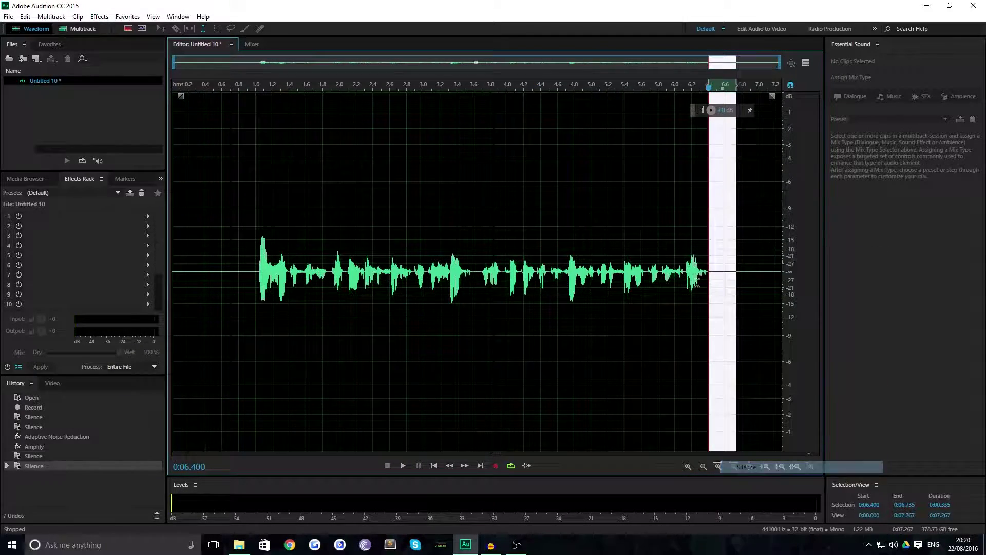
left_click(680, 299)
key("space")
key("space")
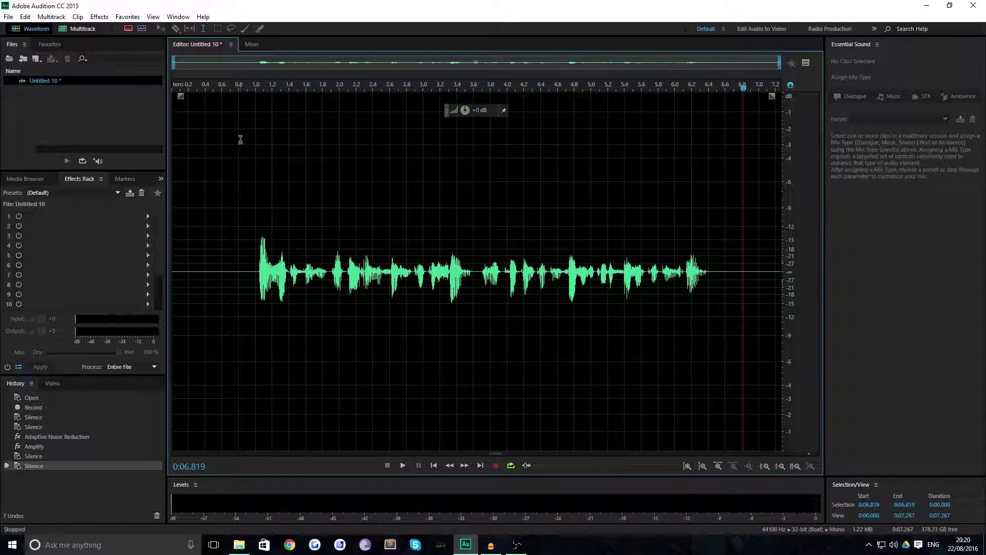
Delete the silent lead-in and silent tail, trimming the clip to 5.449 seconds
left_click_drag(255, 252, 173, 252)
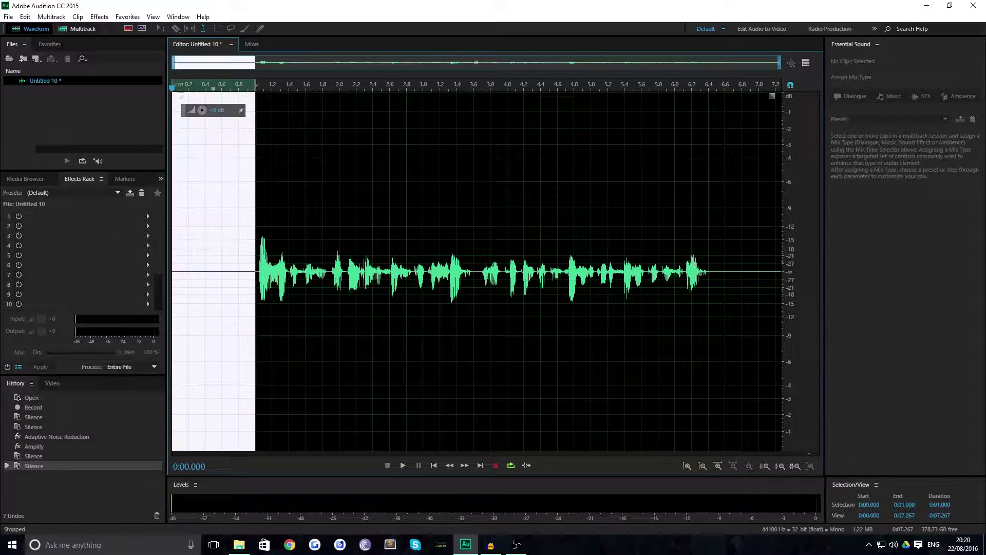
key("Delete")
left_click_drag(700, 264, 782, 265)
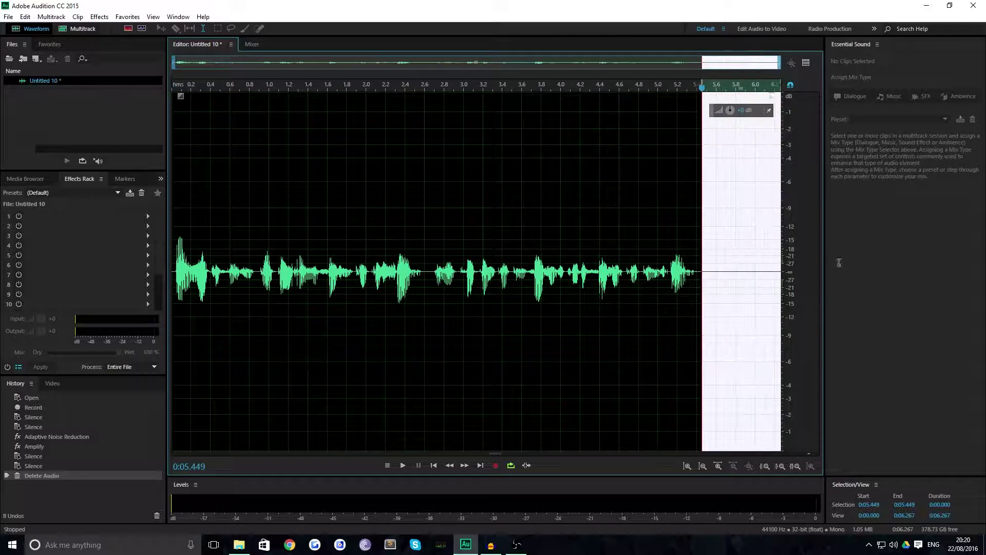
key("Delete")
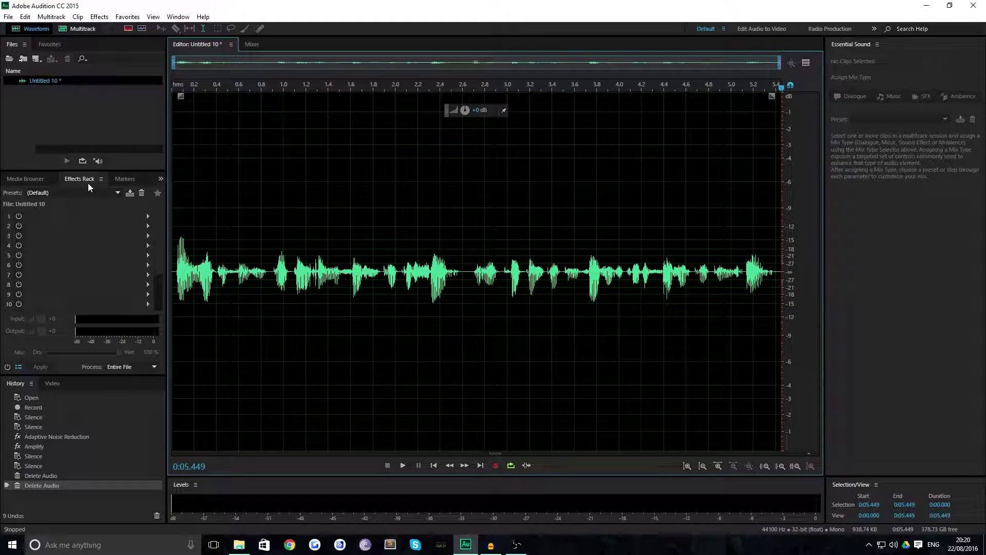
left_click(179, 17)
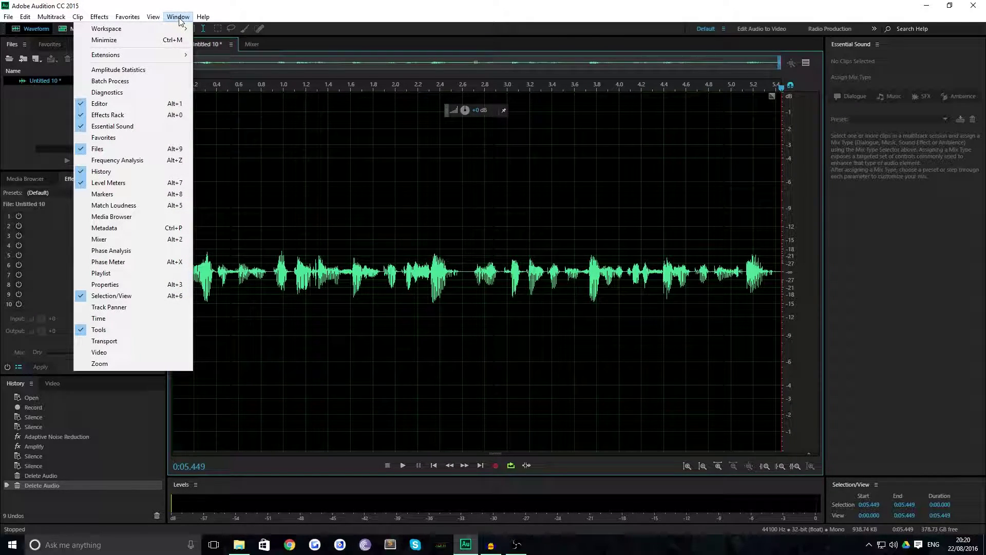
Load the Radio Announcer Voice preset into the Effects Rack and play the clip to hear it
left_click(108, 114)
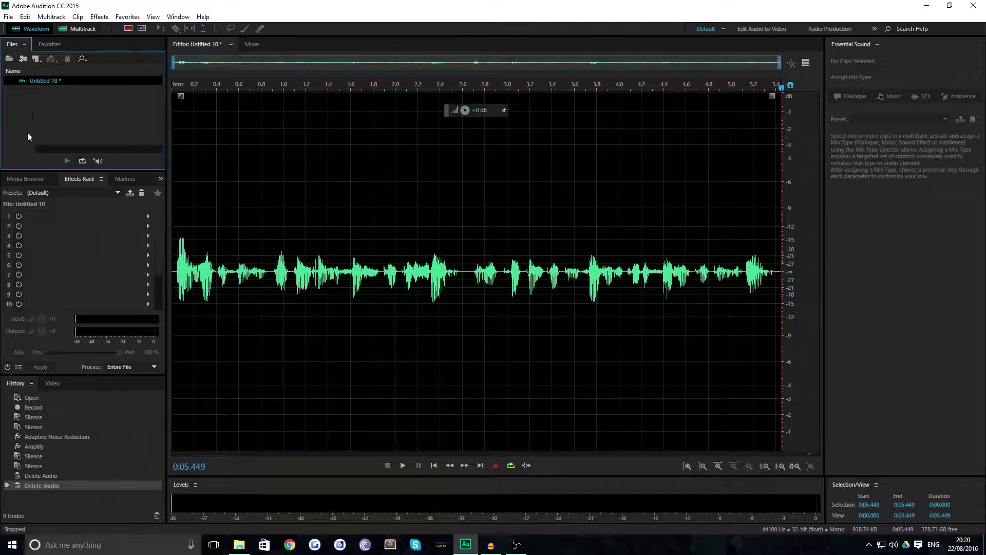
left_click(79, 194)
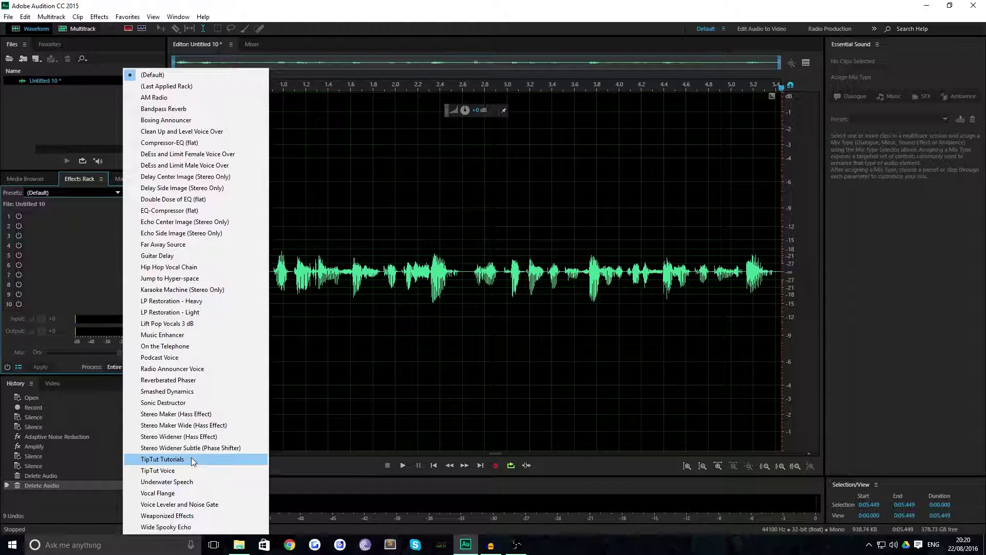
left_click(182, 369)
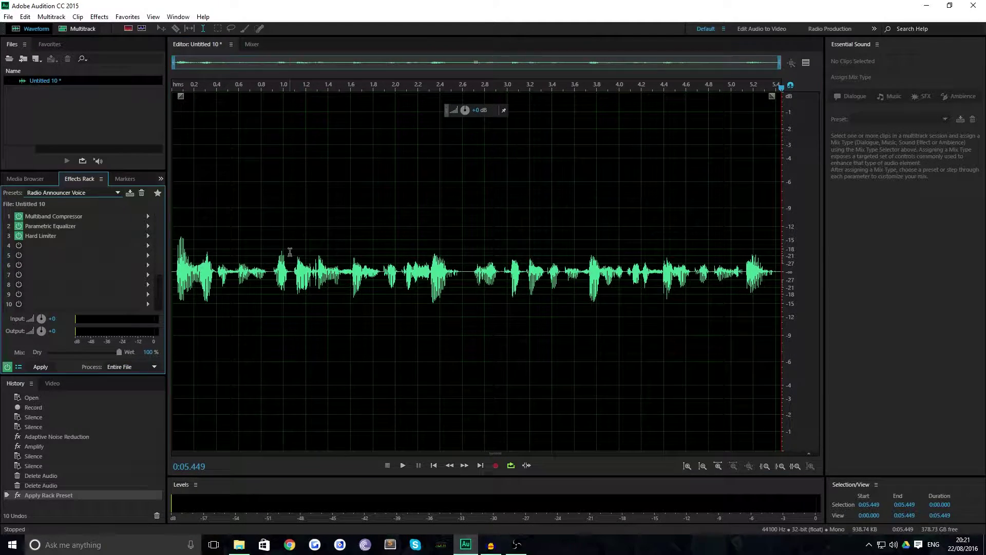
left_click(290, 232)
key("space")
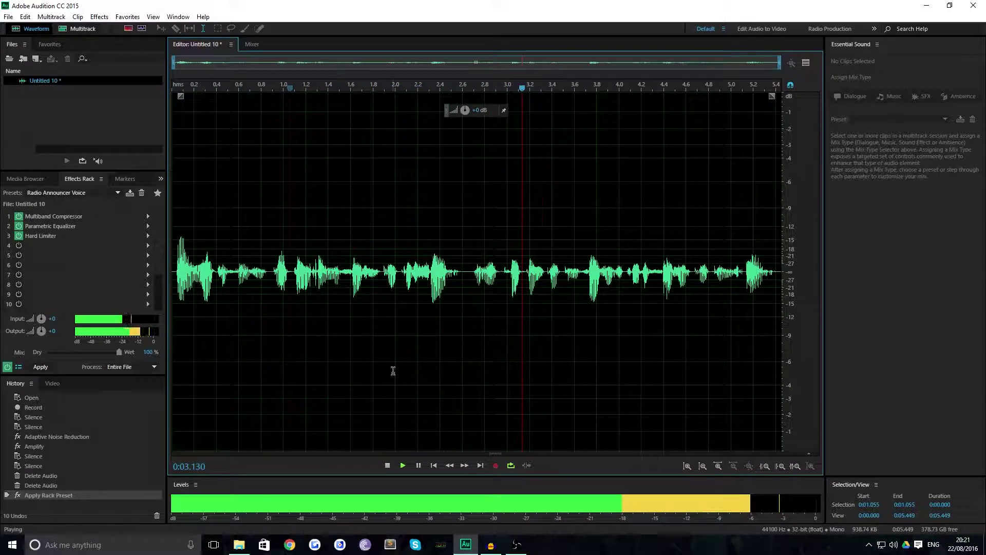
key("space")
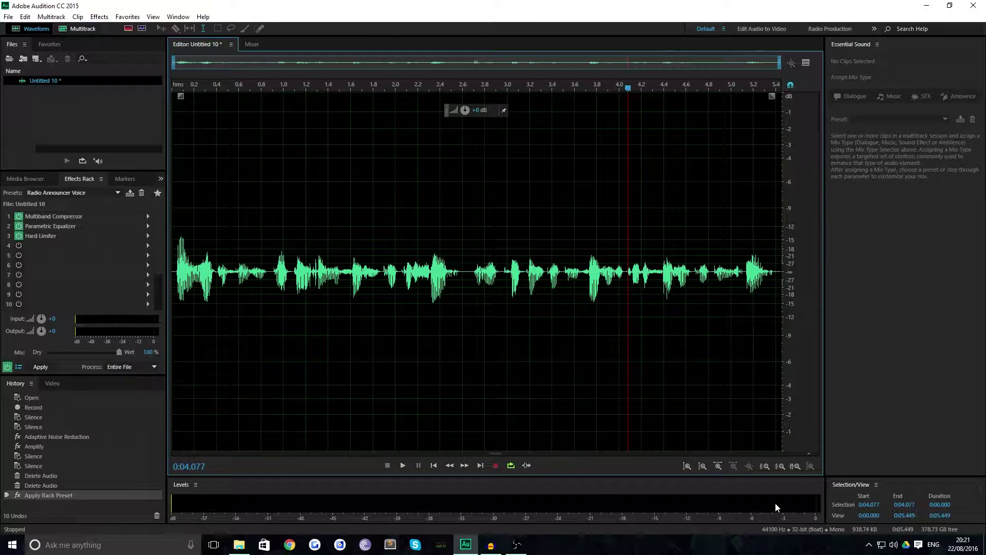
Switch the Effects Rack preset to Podcast Voice and play the clip with it
left_click(63, 195)
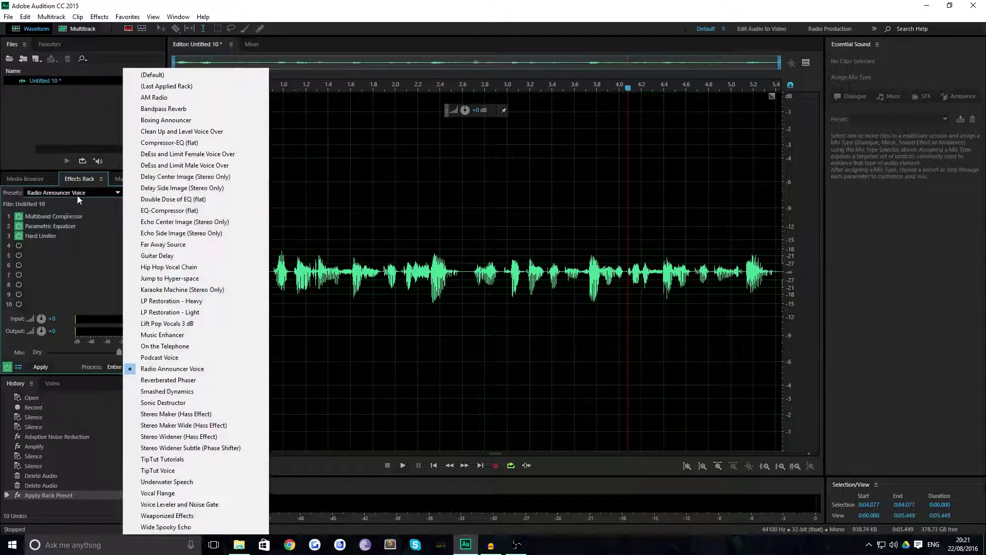
left_click(164, 357)
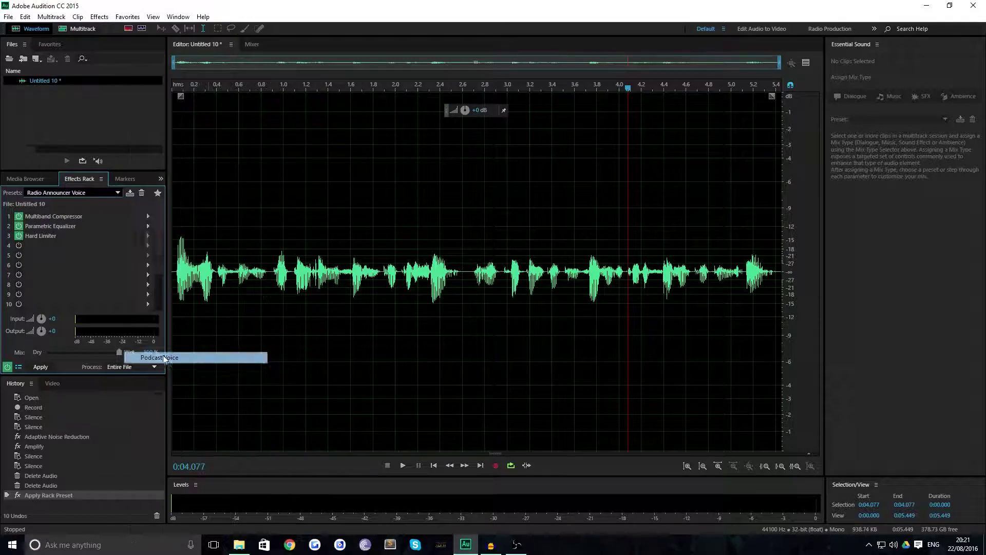
left_click(305, 337)
key("space")
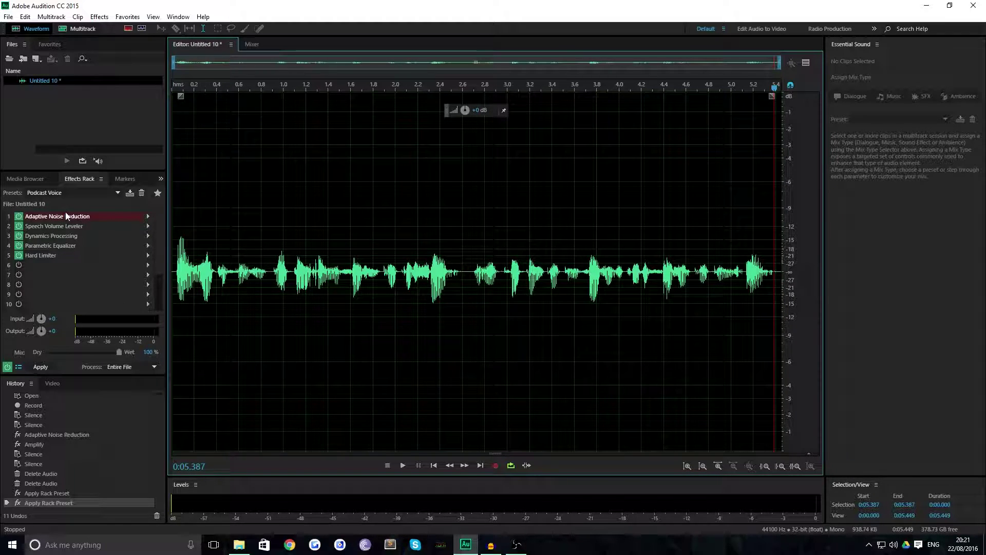
left_click(75, 194)
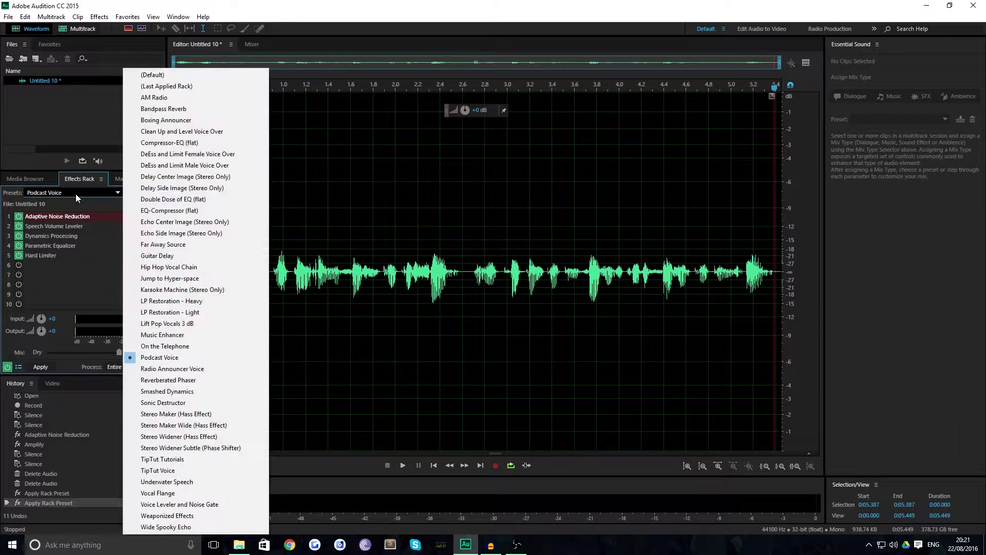
left_click(34, 288)
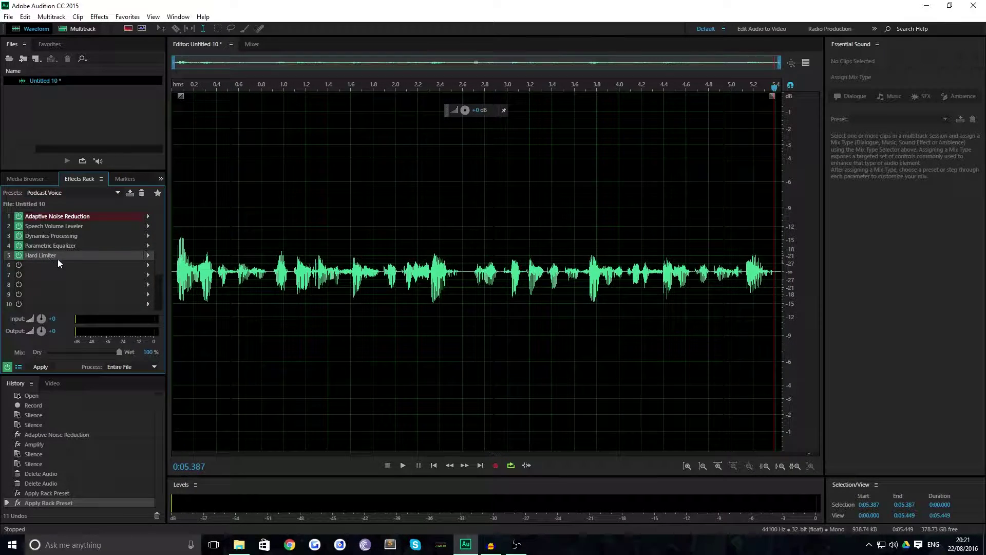
double_click(51, 256)
left_click(431, 208)
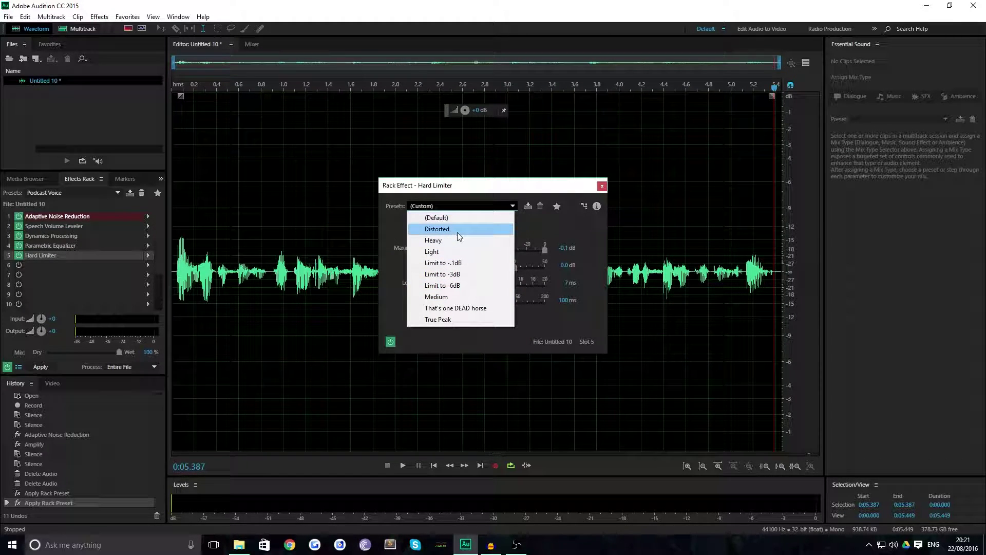
left_click(482, 336)
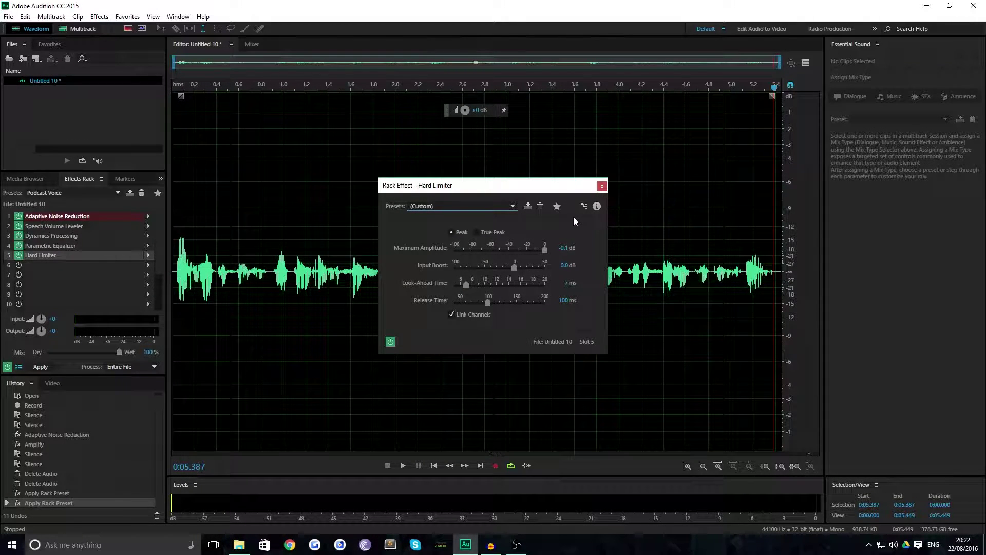
left_click(603, 185)
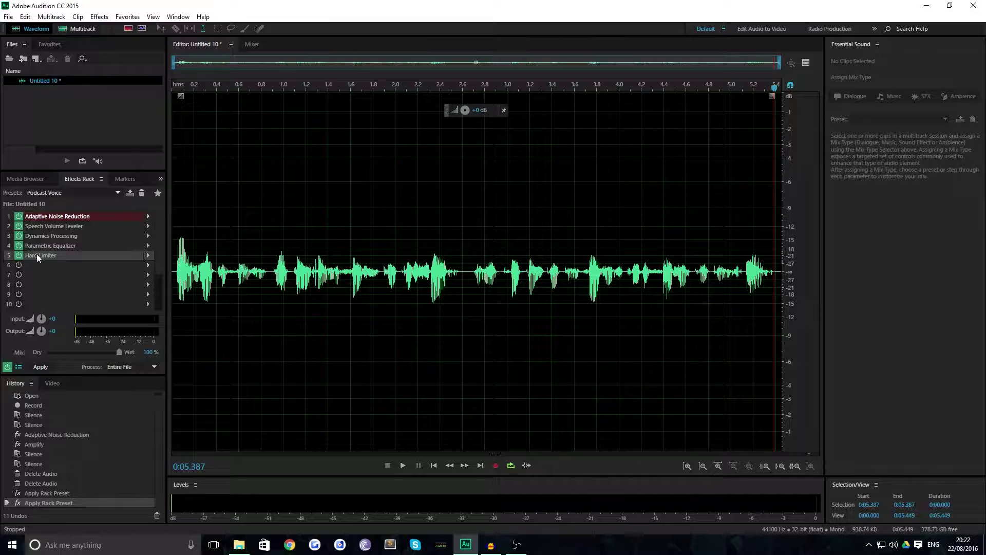
Load the TipTut Tutorials rack preset and inspect its Hard Limiter settings
left_click(103, 196)
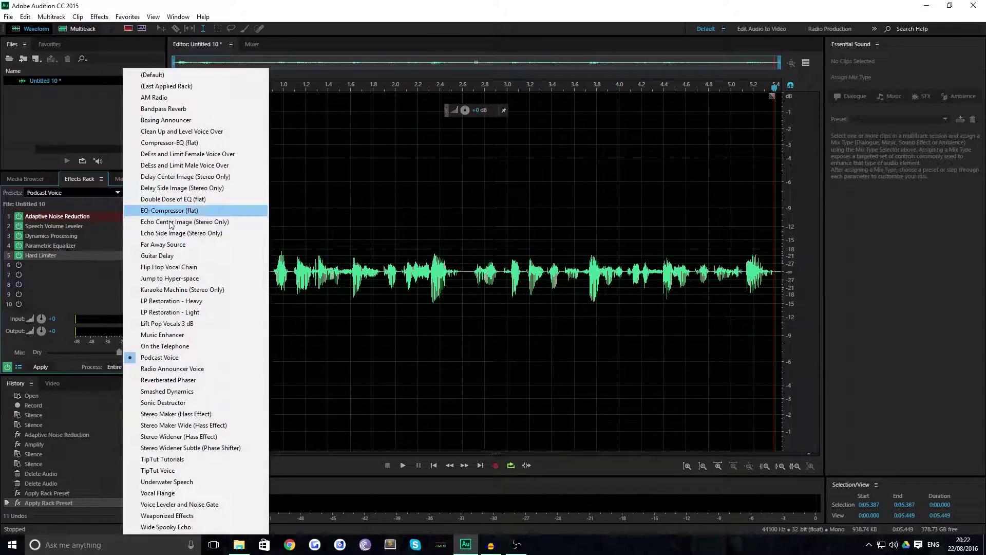
left_click(174, 459)
double_click(26, 254)
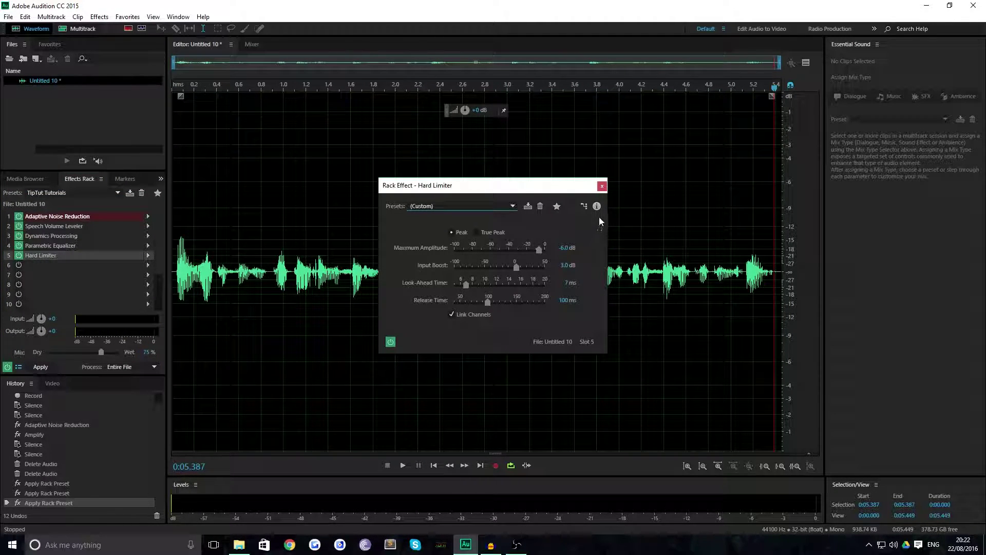
left_click(602, 186)
Preview the voice from about 1.5 s and review the Speech Volume Leveler (-19.2 dB RMS, 50% leveling)
left_click(344, 304)
key("space")
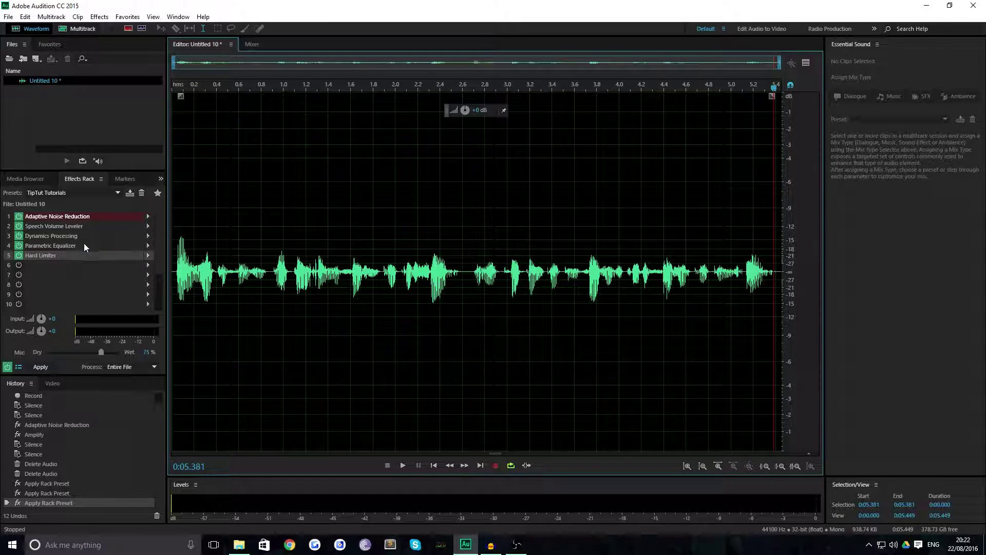
double_click(45, 228)
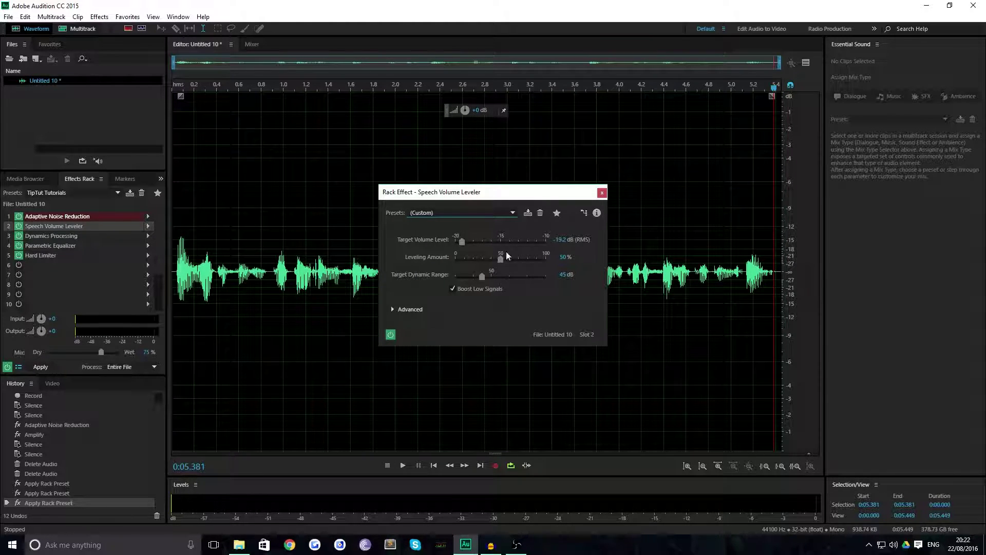
left_click(483, 284)
left_click(488, 287)
left_click(602, 193)
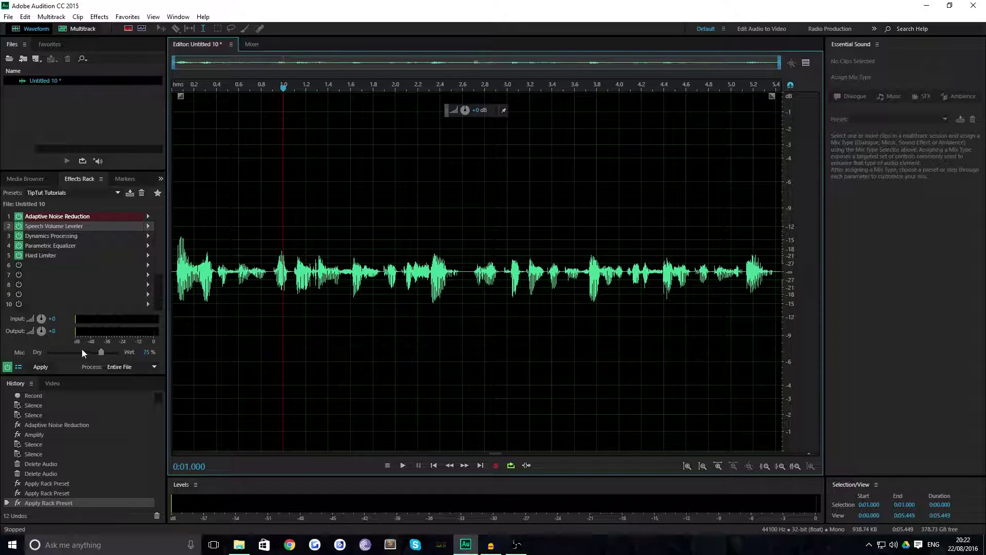
Apply the effects rack to the entire file and play the processed clip from the start
left_click(44, 366)
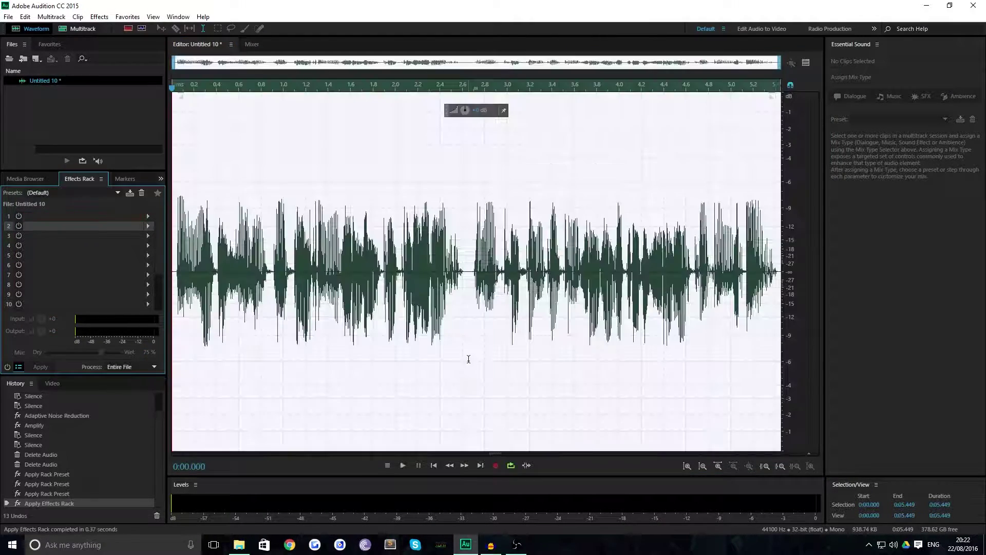
left_click(440, 333)
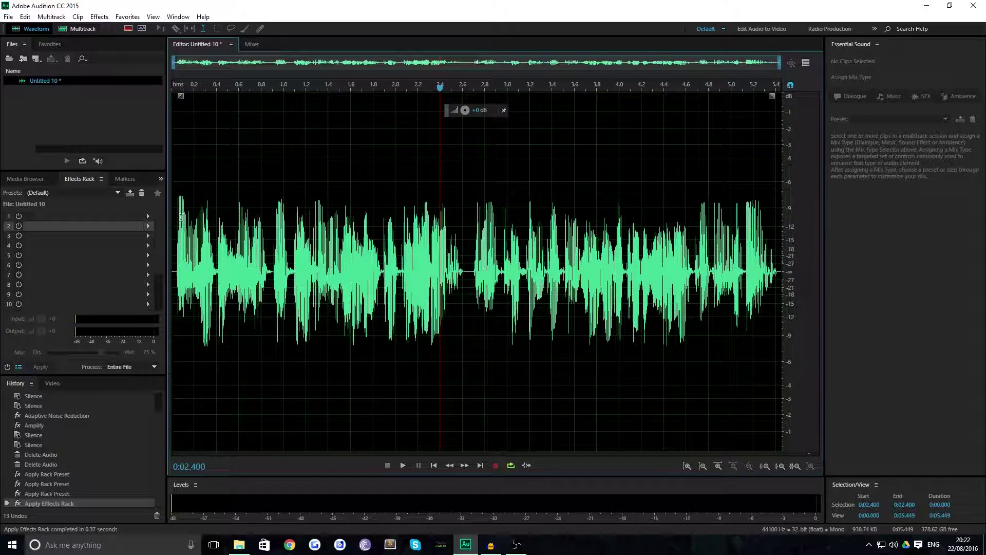
left_click(172, 225)
key("space")
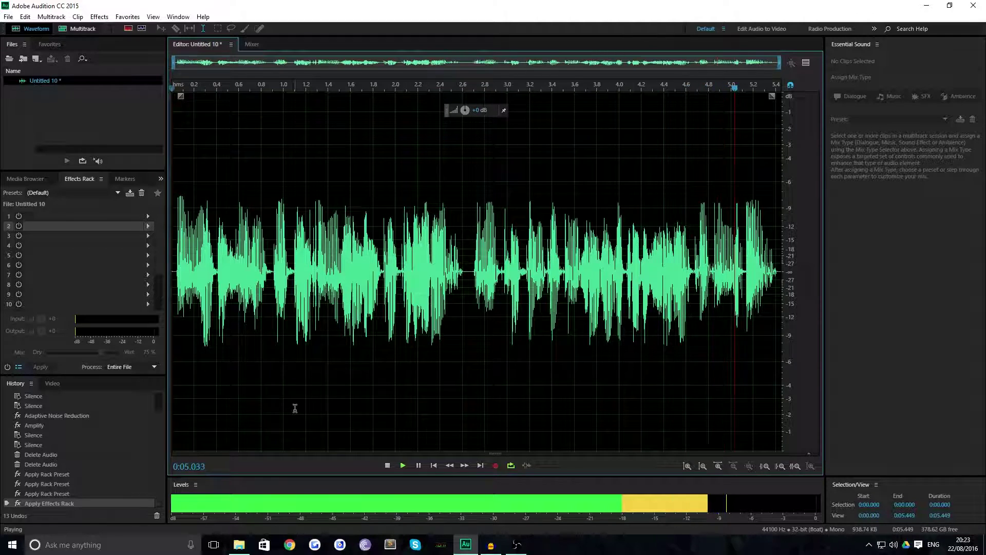
key("space")
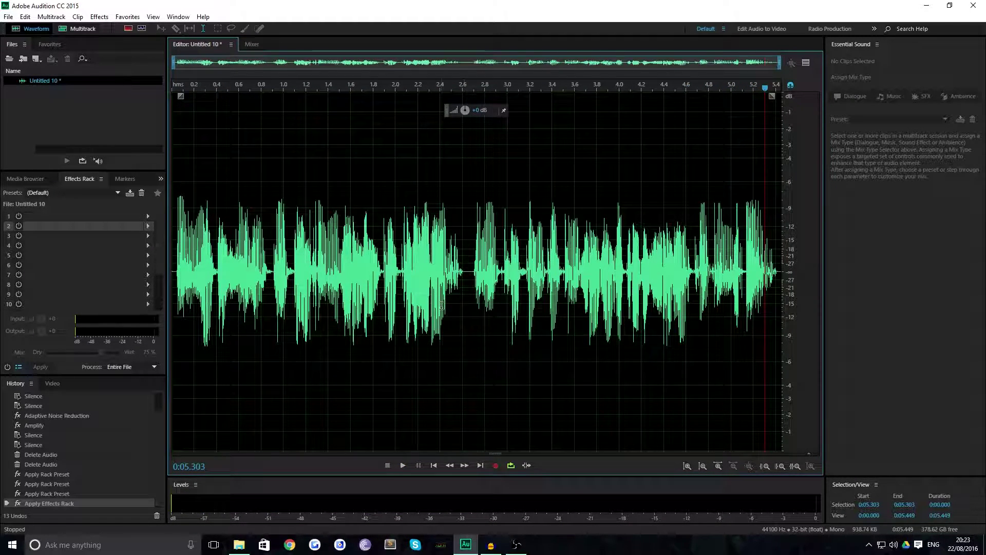
Lower the clip's level by about 0.9 dB with the volume knob and play it back
left_click_drag(465, 110, 439, 437)
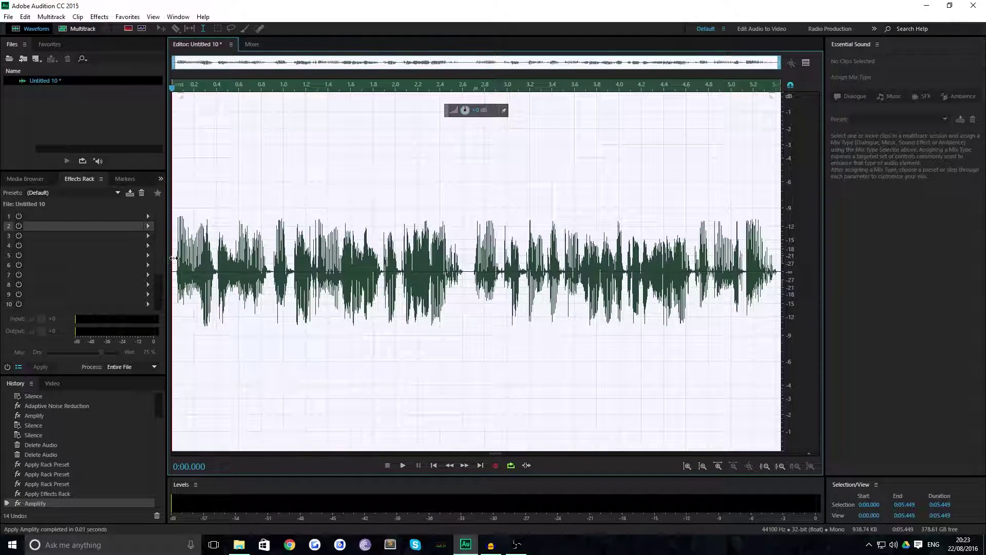
left_click(178, 288)
key("space")
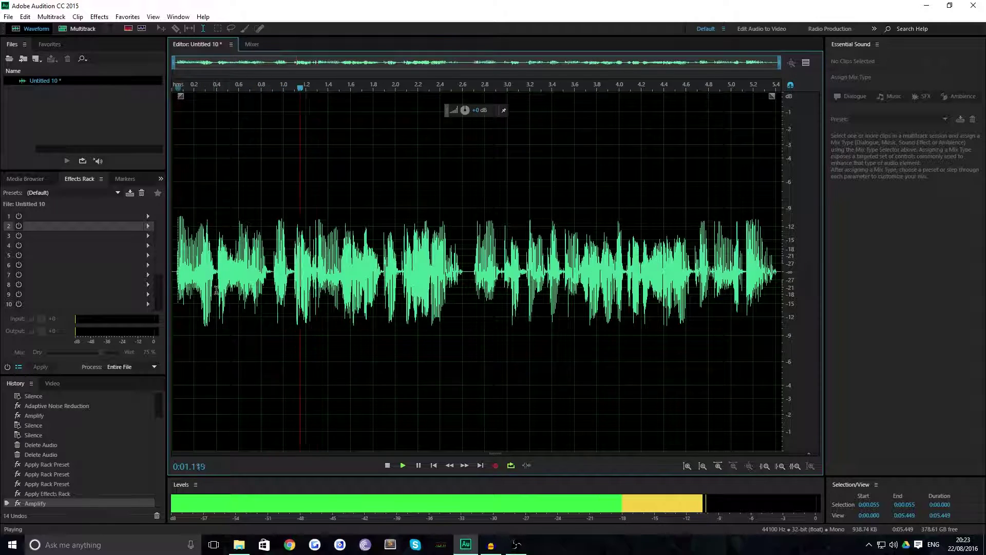
key("space")
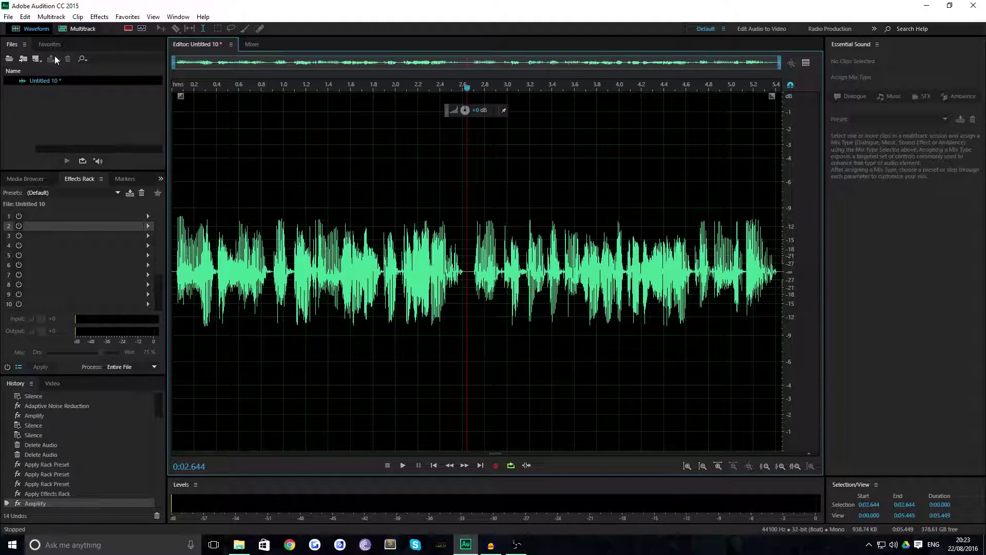
left_click(8, 16)
mouse_move(51, 213)
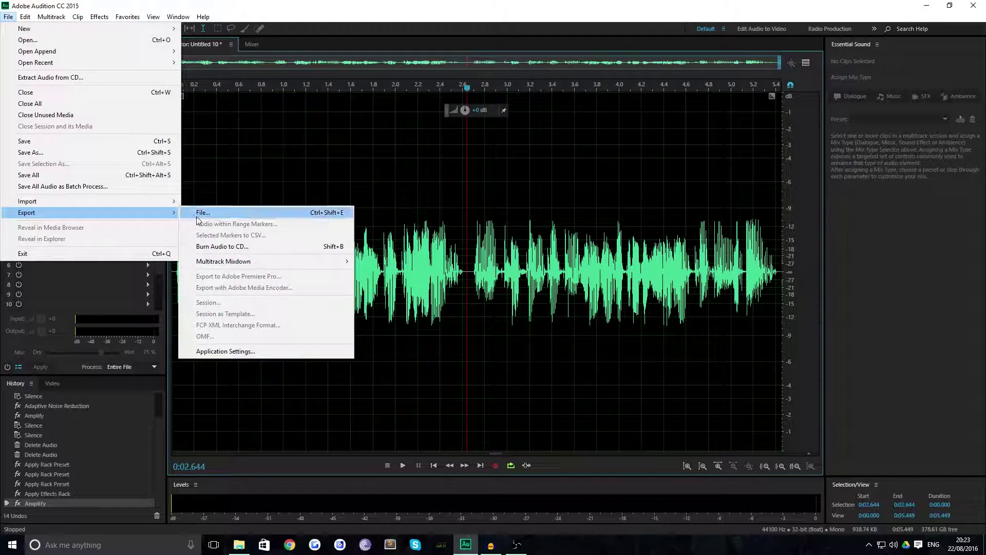
left_click(200, 212)
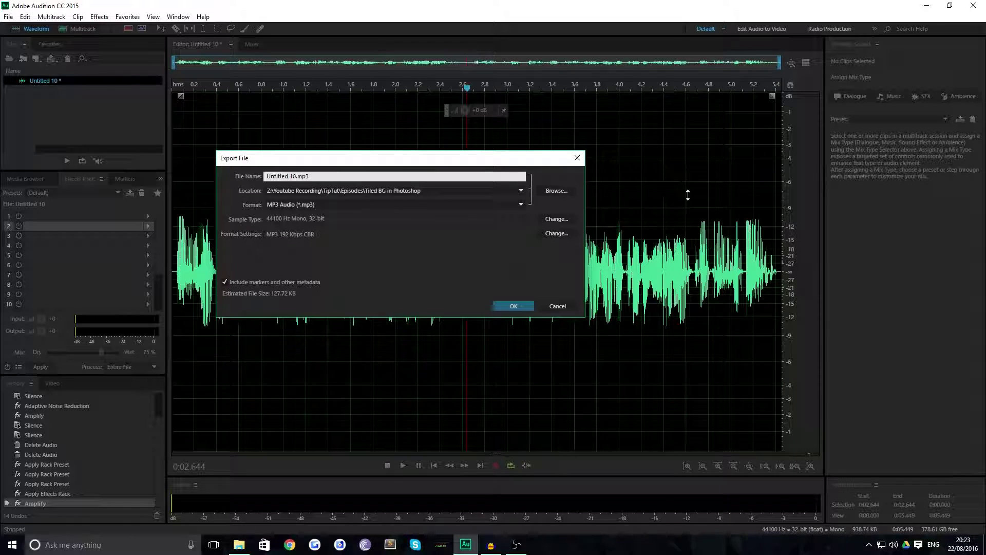
left_click_drag(396, 106, 703, 79)
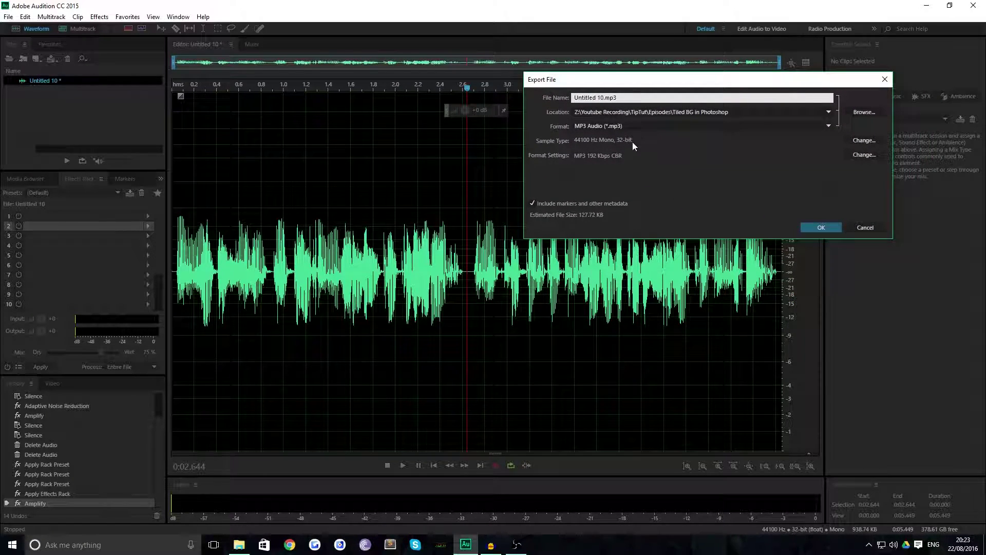
left_click(804, 124)
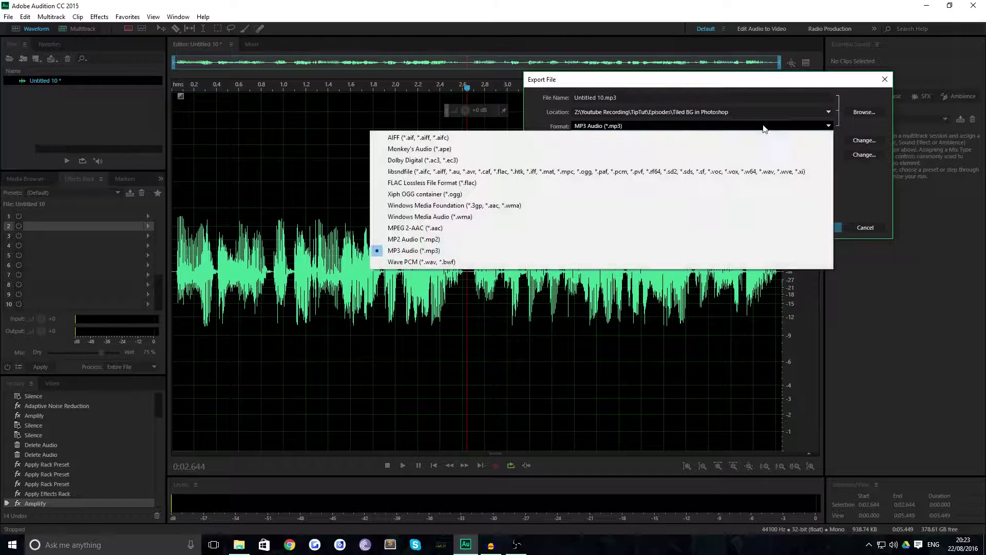
left_click(427, 262)
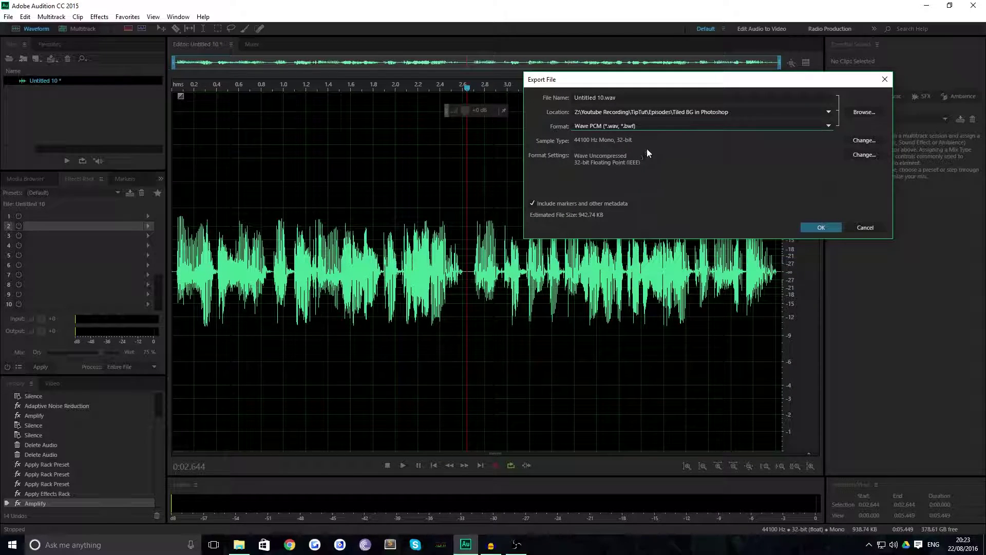
left_click(643, 125)
left_click(396, 252)
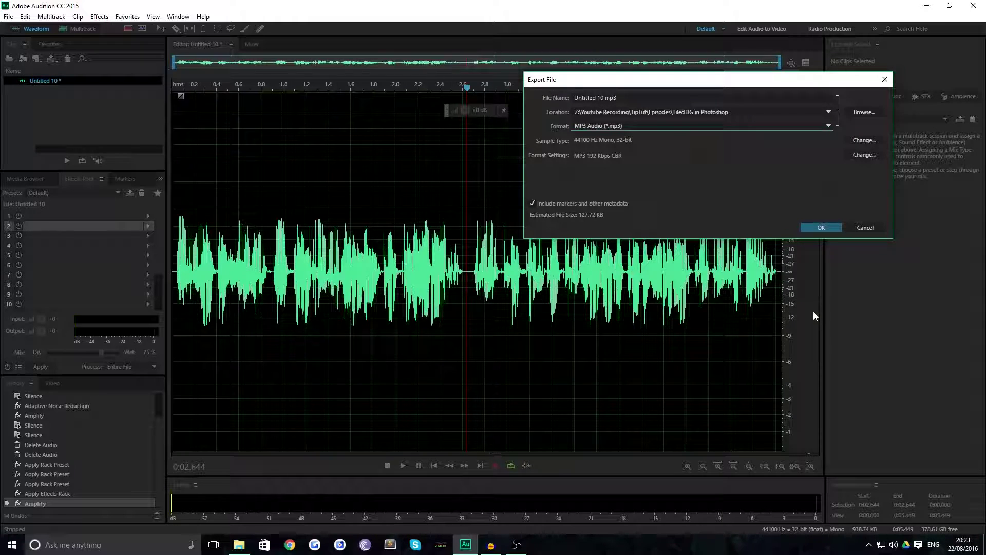
left_click(873, 224)
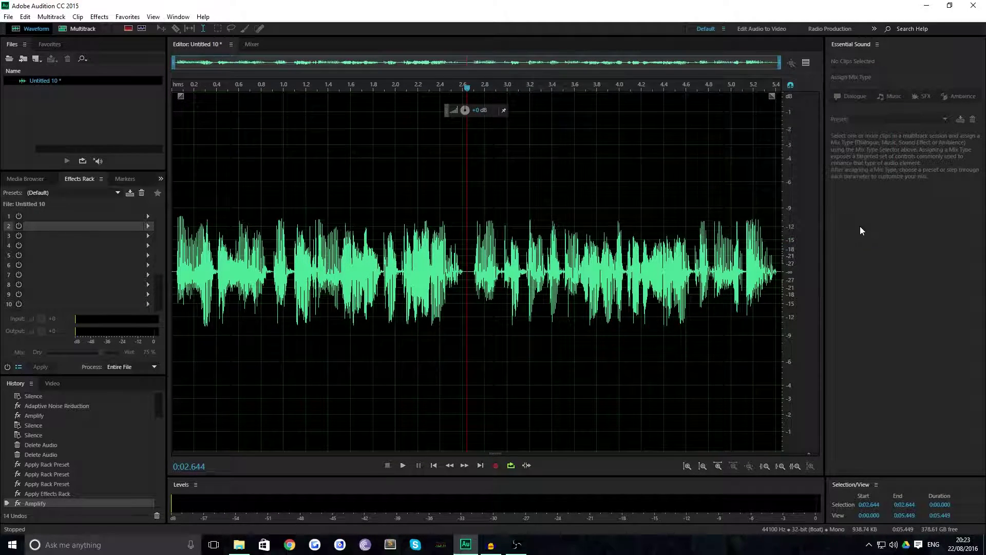